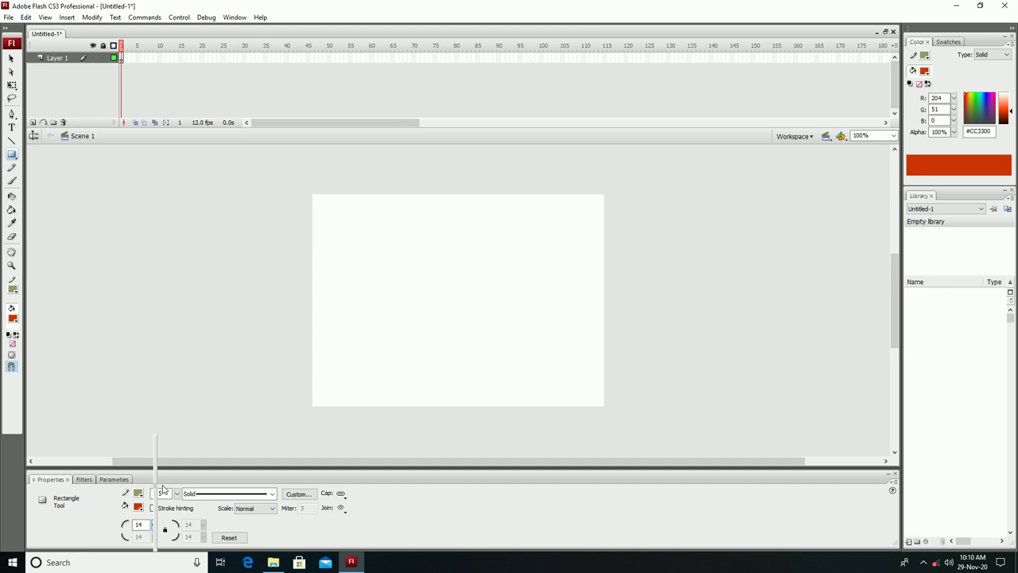
- Draw a rounded rectangle about 225 by 96 px with corner radius 14 mid-stage and convert its fill to a Button symbol
{"action": "left_click", "coordinate": [163, 487]}
{"action": "mouse_move", "coordinate": [389, 271]}
{"action": "left_mouse_down"}
{"action": "mouse_move", "coordinate": [448, 315]}
{"action": "mouse_move", "coordinate": [509, 321]}
{"action": "left_mouse_up"}
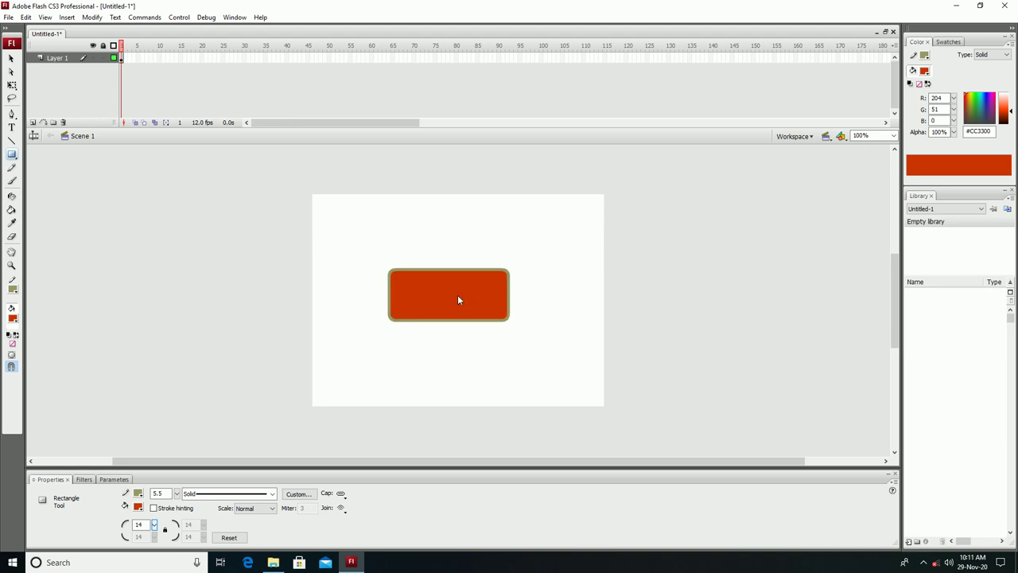
{"action": "left_click", "coordinate": [11, 60]}
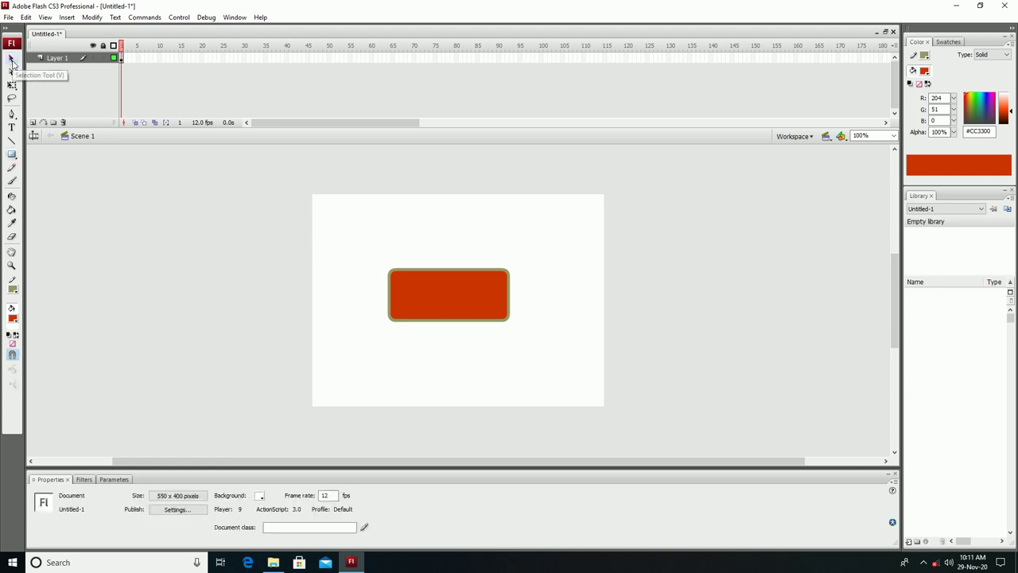
{"action": "left_click", "coordinate": [469, 296]}
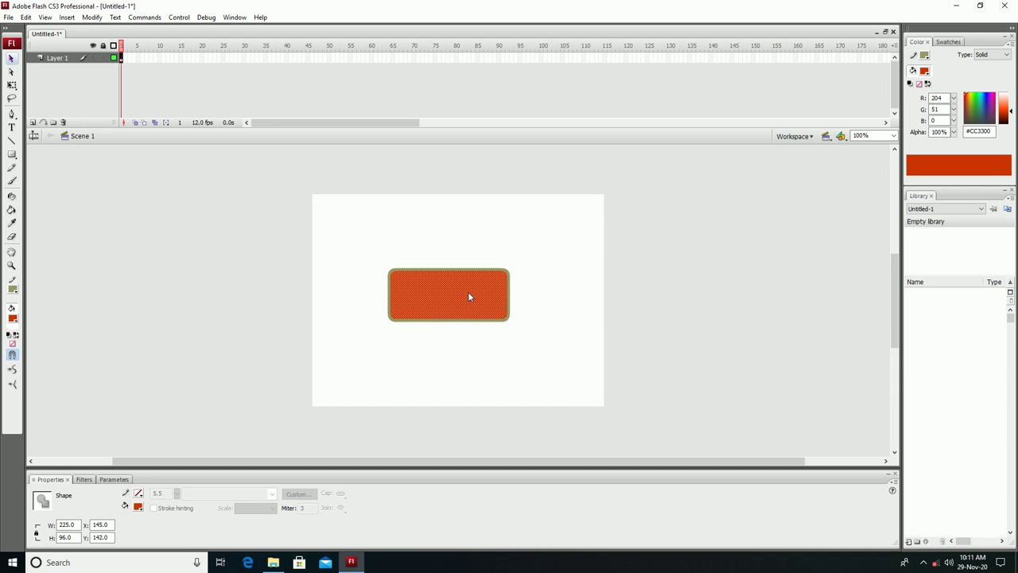
{"action": "left_click", "coordinate": [92, 17]}
{"action": "left_click", "coordinate": [123, 45]}
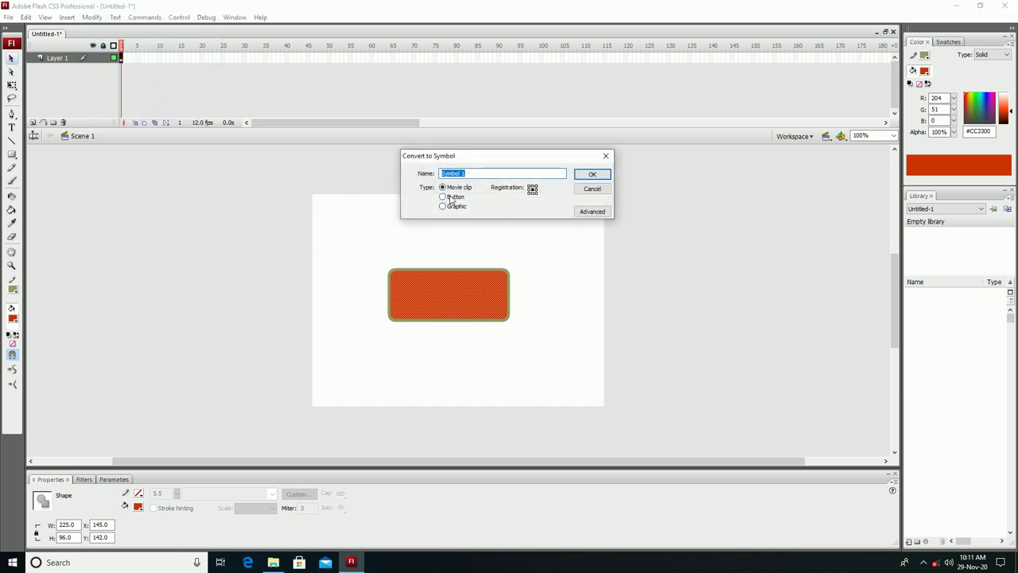
{"action": "left_click", "coordinate": [451, 198]}
{"action": "left_click", "coordinate": [592, 174]}
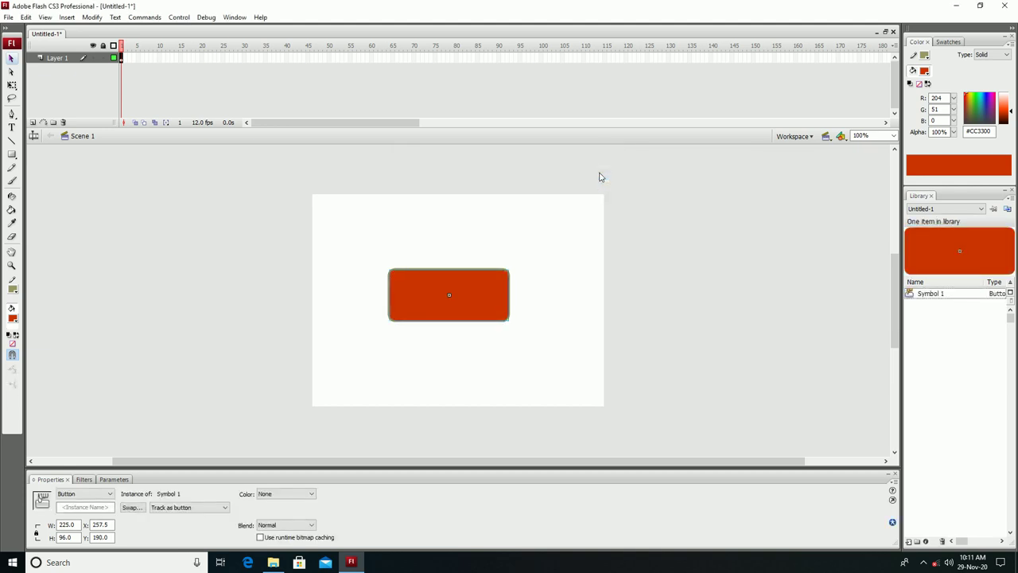
- Inside the button symbol, insert a keyframe at the Over state and fill its shape with the red-to-black radial gradient
{"action": "double_click", "coordinate": [479, 293]}
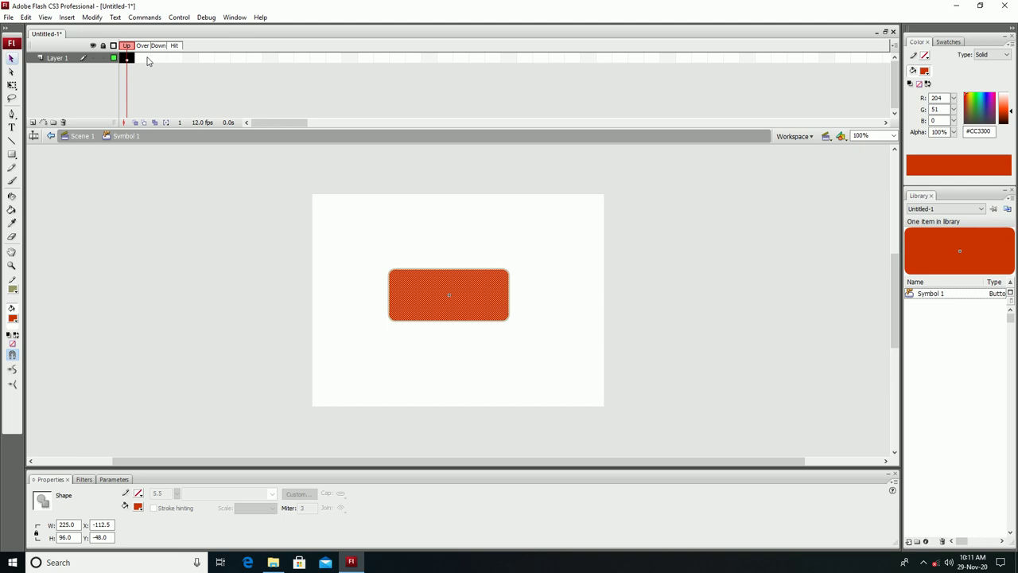
{"action": "left_click", "coordinate": [144, 59]}
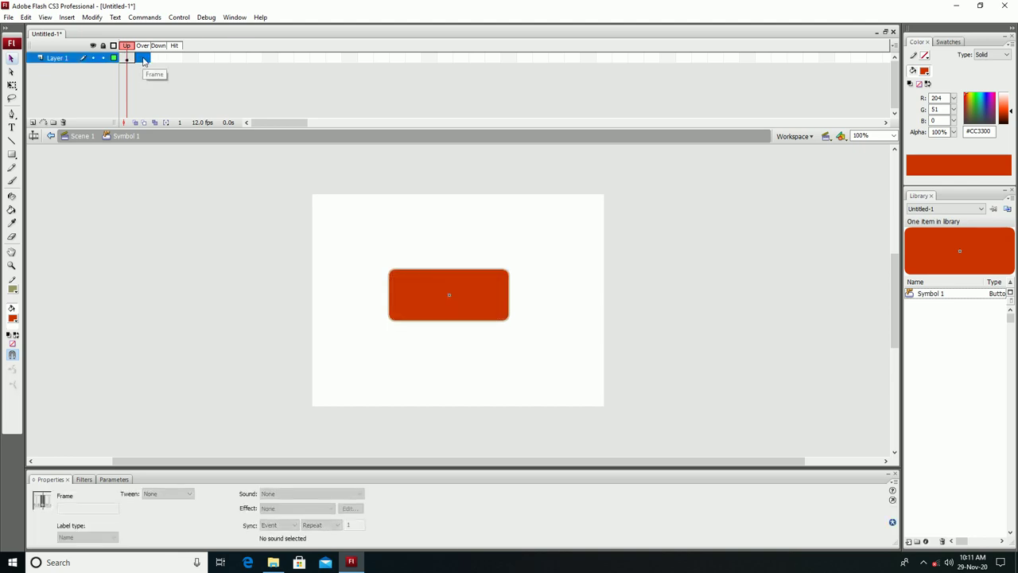
{"action": "right_click", "coordinate": [144, 61]}
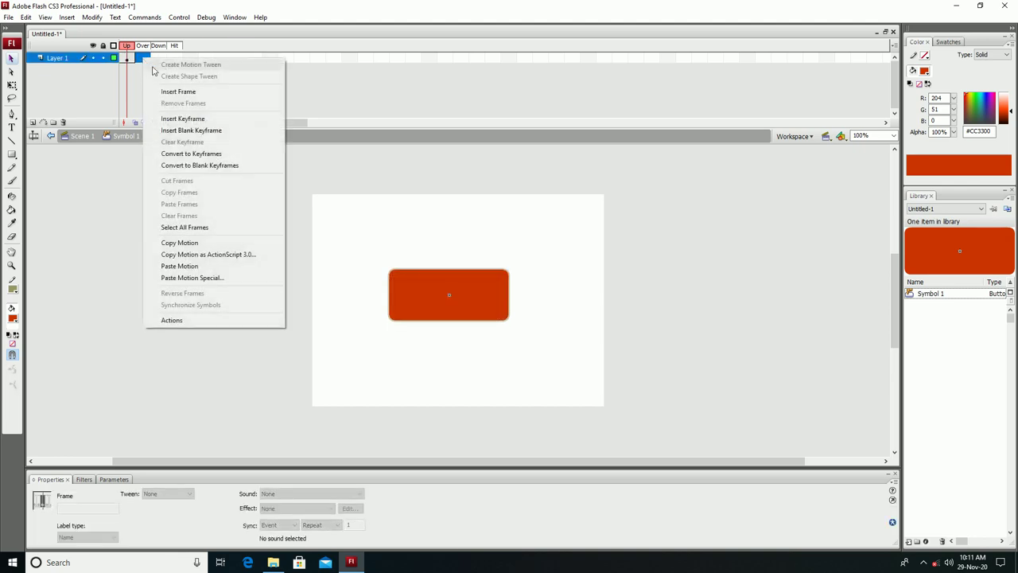
{"action": "left_click", "coordinate": [191, 121]}
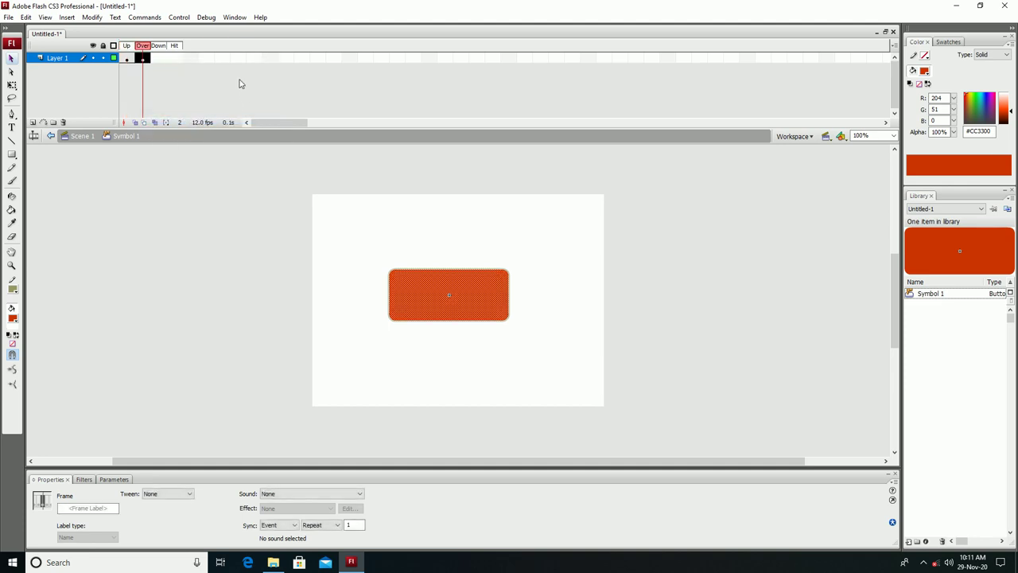
{"action": "left_click", "coordinate": [436, 290]}
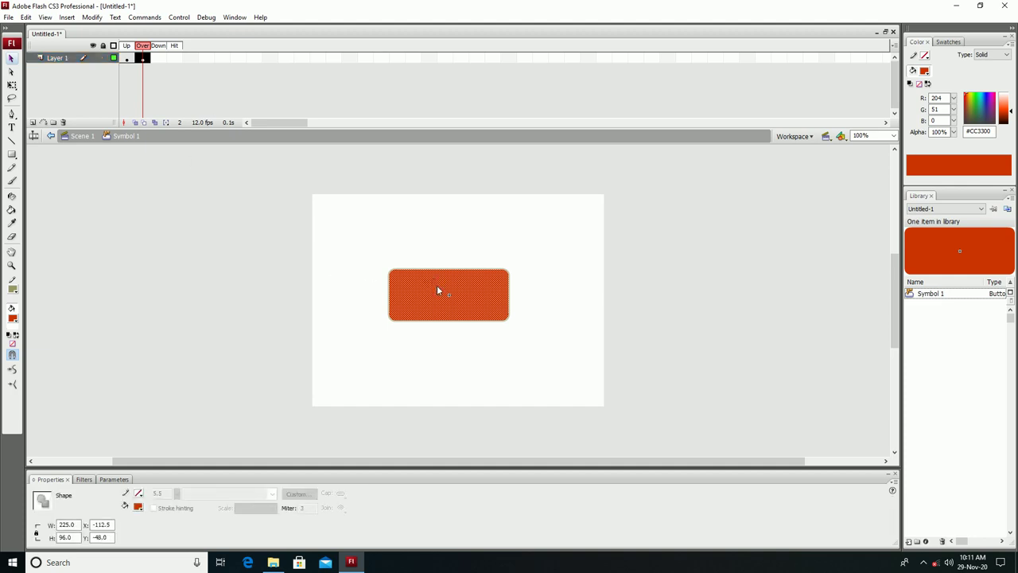
{"action": "left_click", "coordinate": [138, 508]}
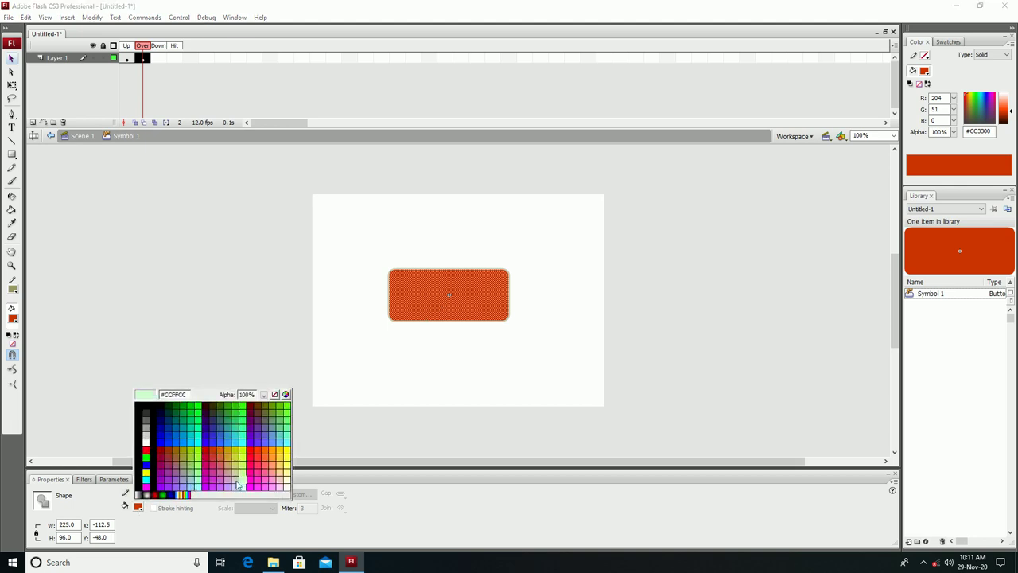
{"action": "left_click", "coordinate": [158, 497]}
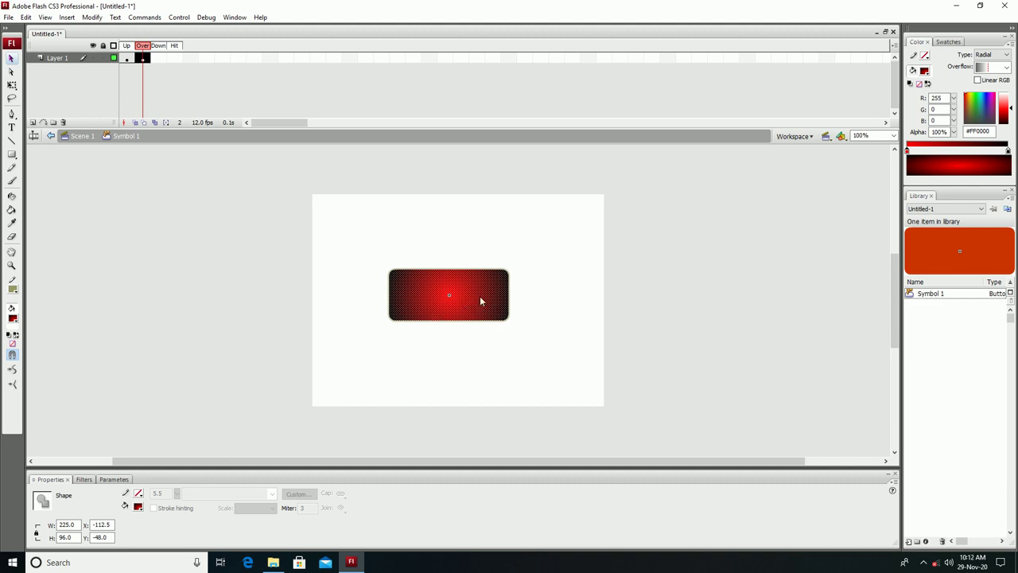
- Insert a keyframe at the Down state and fill its shape with light green #CCFF66
{"action": "left_click", "coordinate": [158, 60]}
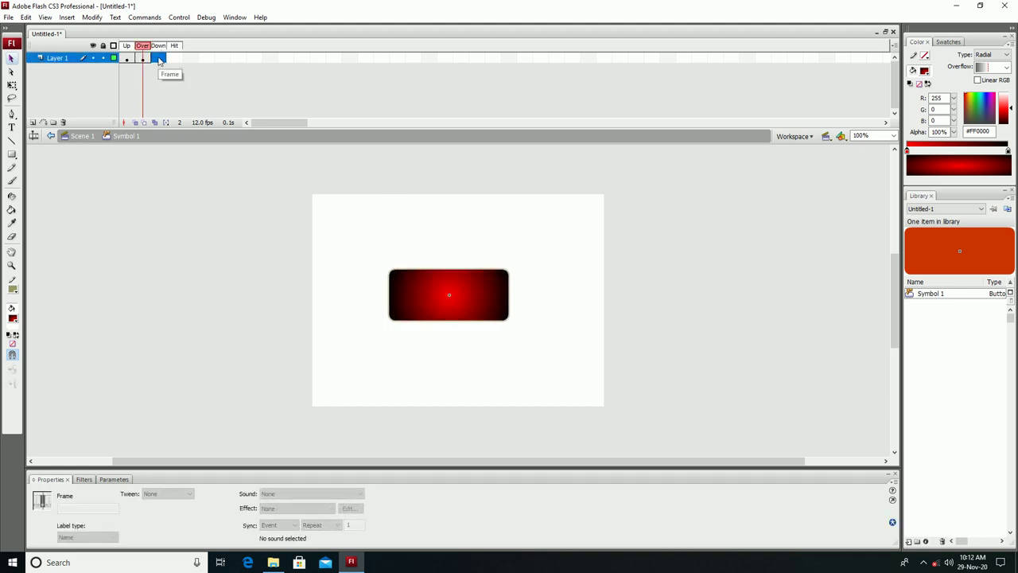
{"action": "right_click", "coordinate": [159, 60]}
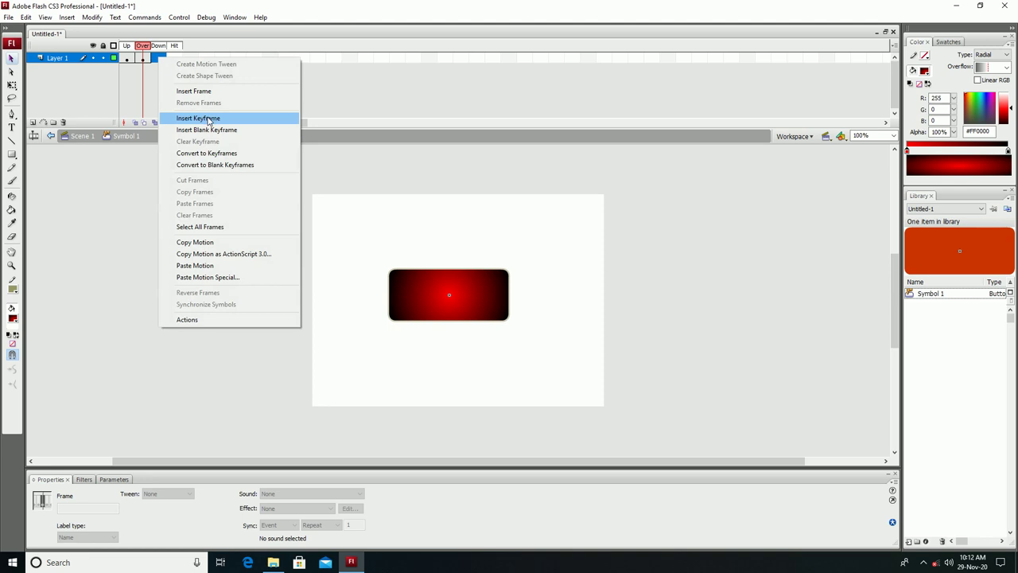
{"action": "left_click", "coordinate": [198, 117]}
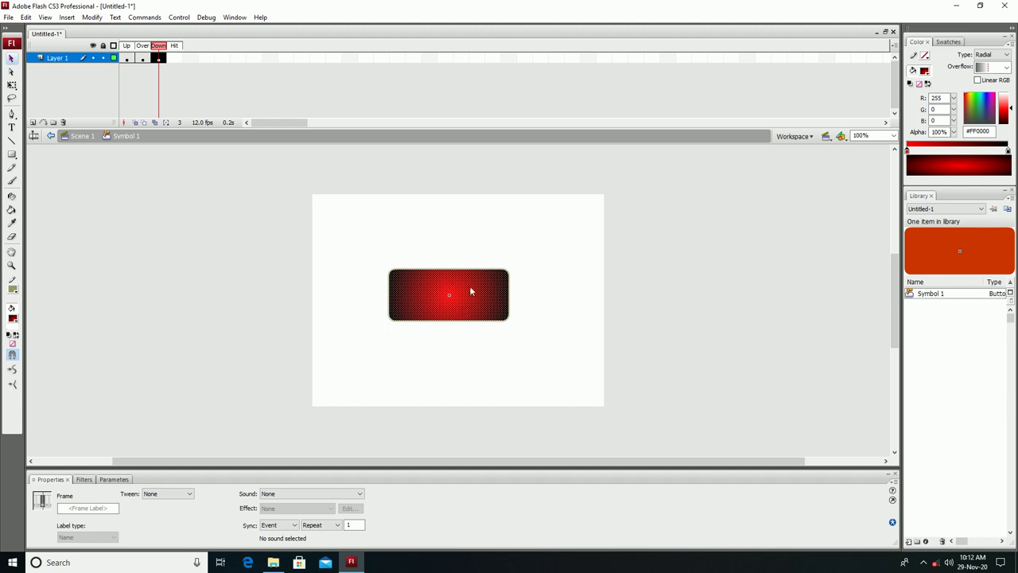
{"action": "left_click", "coordinate": [469, 287]}
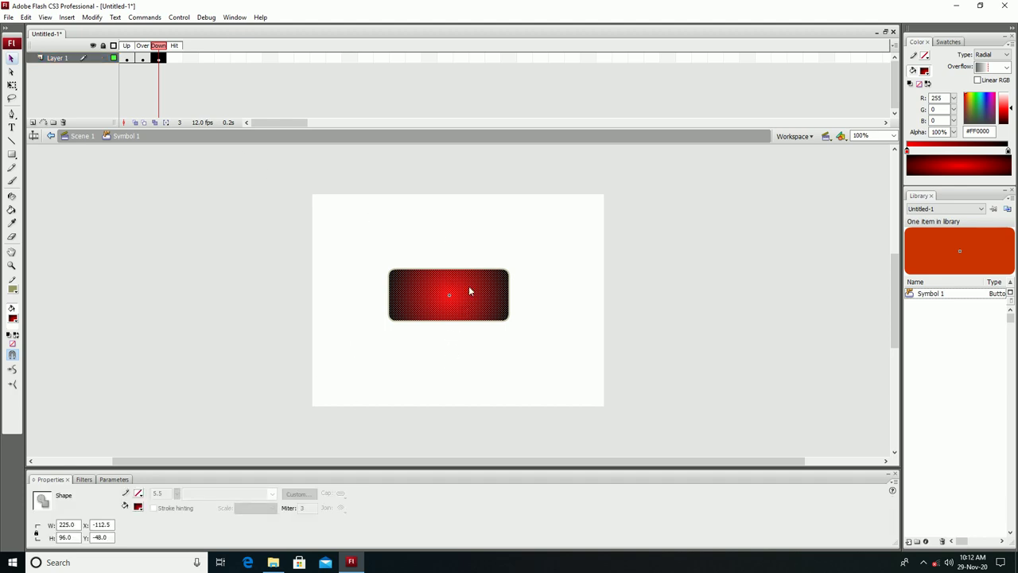
{"action": "left_click", "coordinate": [138, 506]}
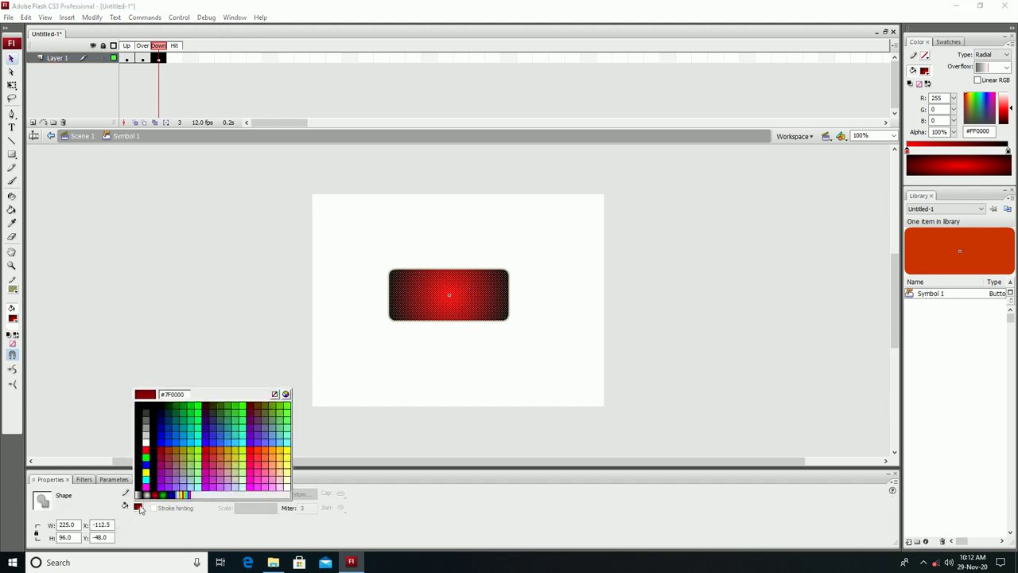
{"action": "left_click", "coordinate": [243, 469]}
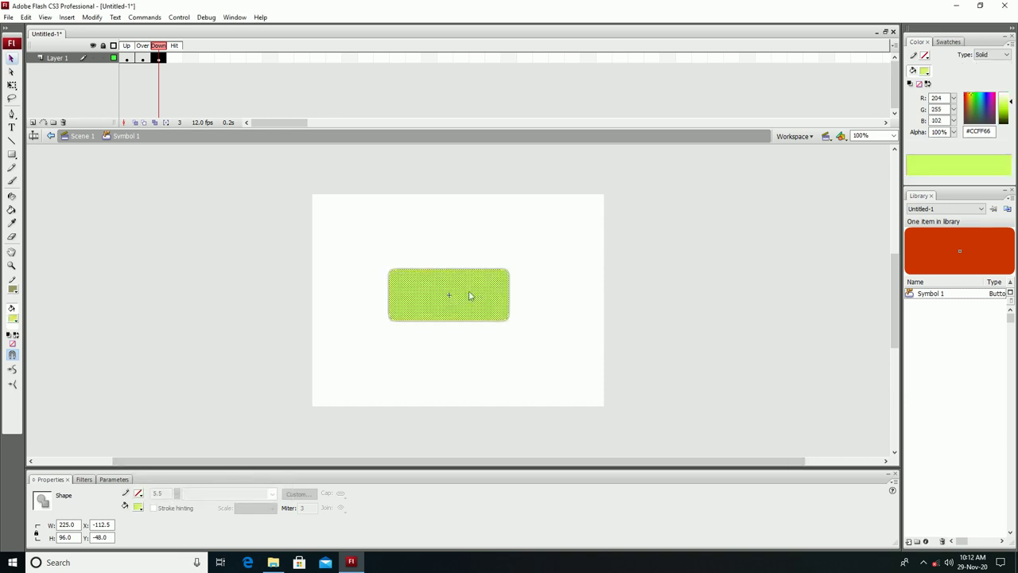
- Insert a keyframe at the Hit state and set its shape's height to 120, keeping the proportions
{"action": "left_click", "coordinate": [176, 59]}
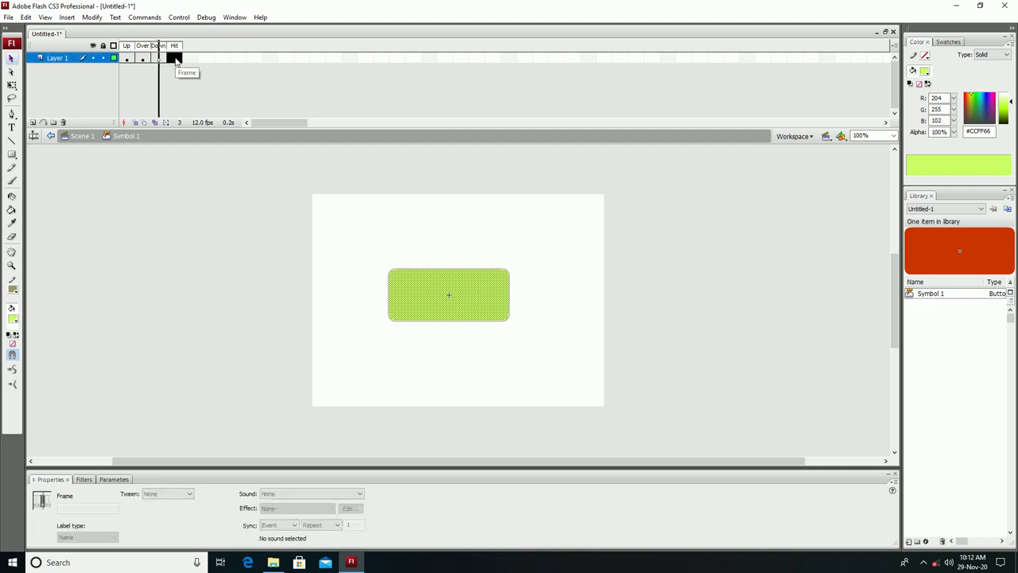
{"action": "right_click", "coordinate": [176, 60]}
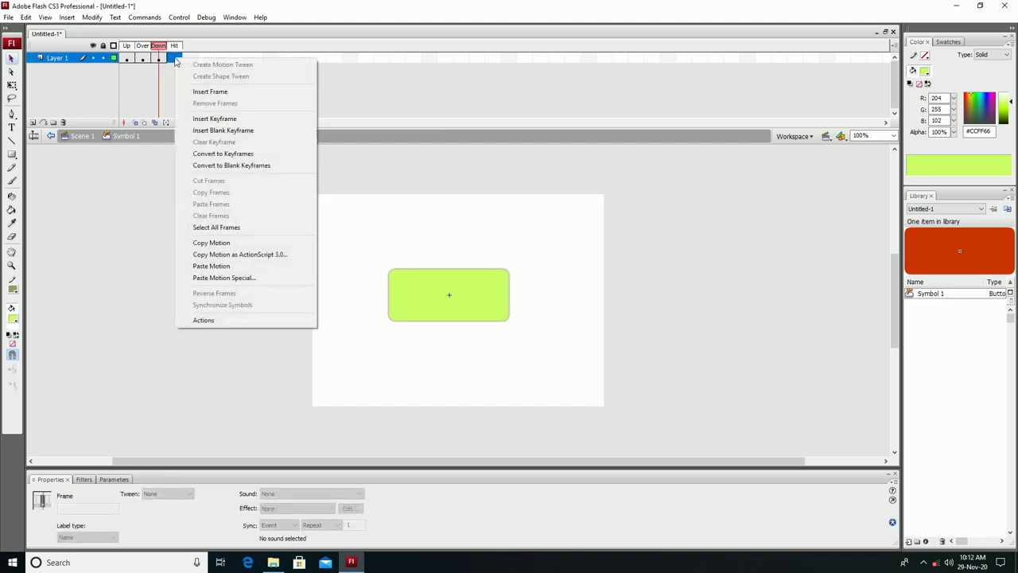
{"action": "left_click", "coordinate": [215, 119]}
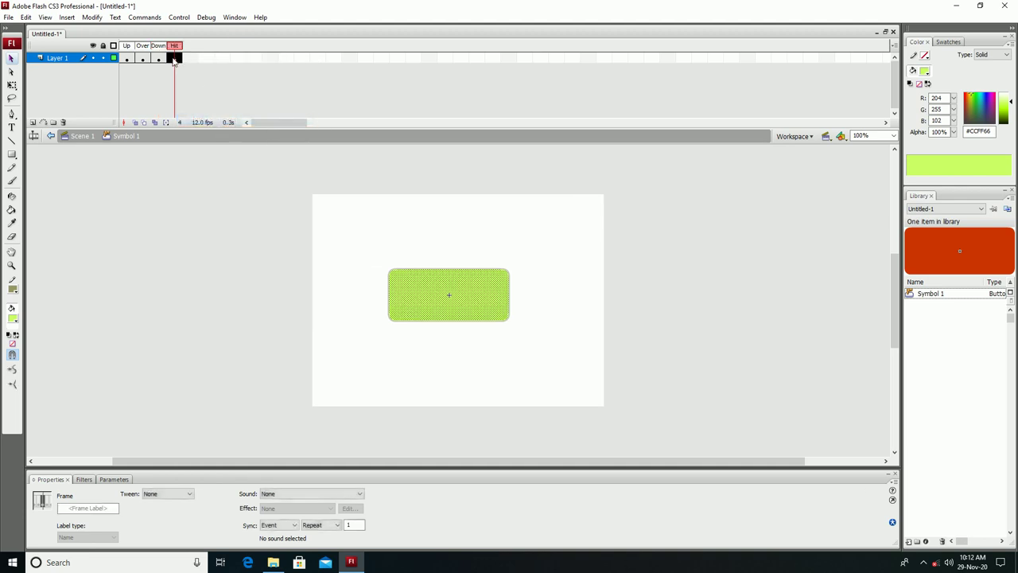
{"action": "left_click", "coordinate": [482, 294]}
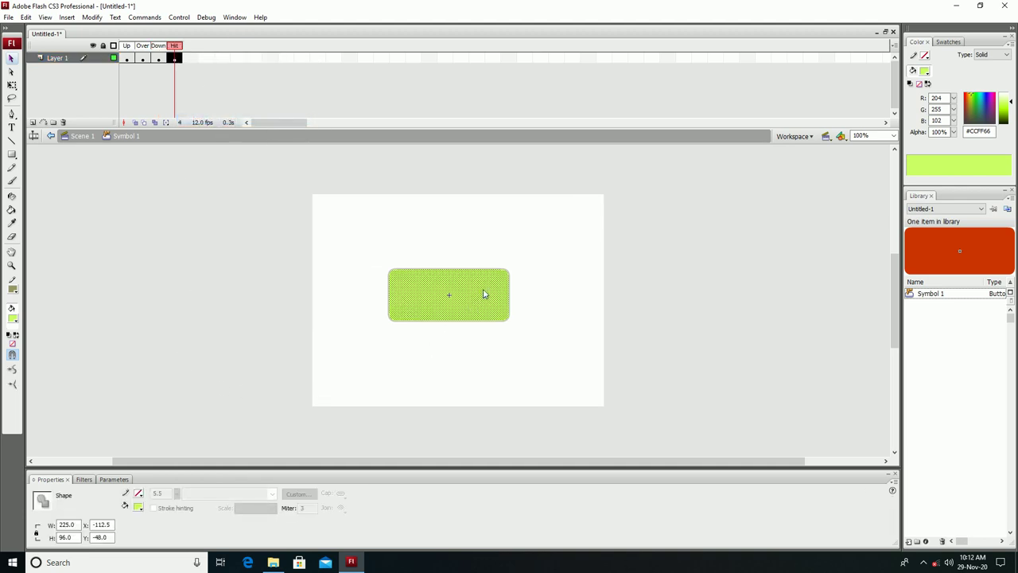
{"action": "left_click", "coordinate": [67, 539]}
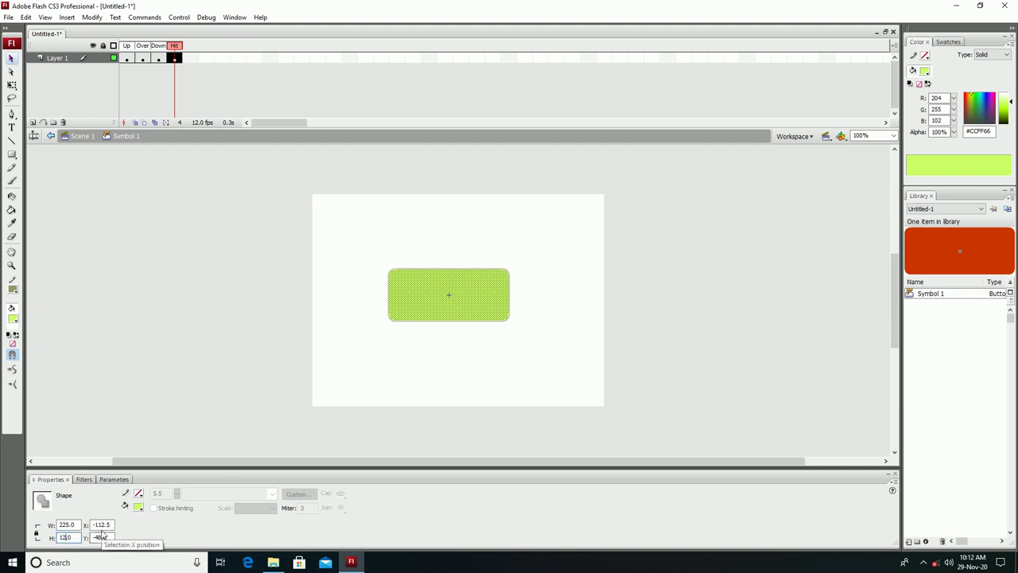
{"action": "type", "text": "120.0"}
{"action": "key", "text": "Return"}
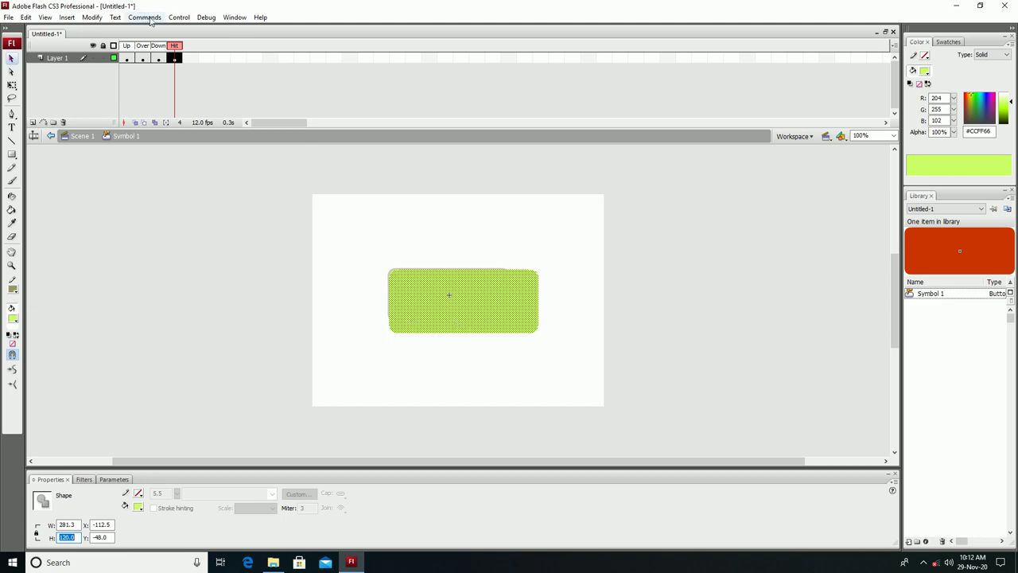
- Test the movie, try the button's over and down states, and close the preview
{"action": "left_click", "coordinate": [179, 19]}
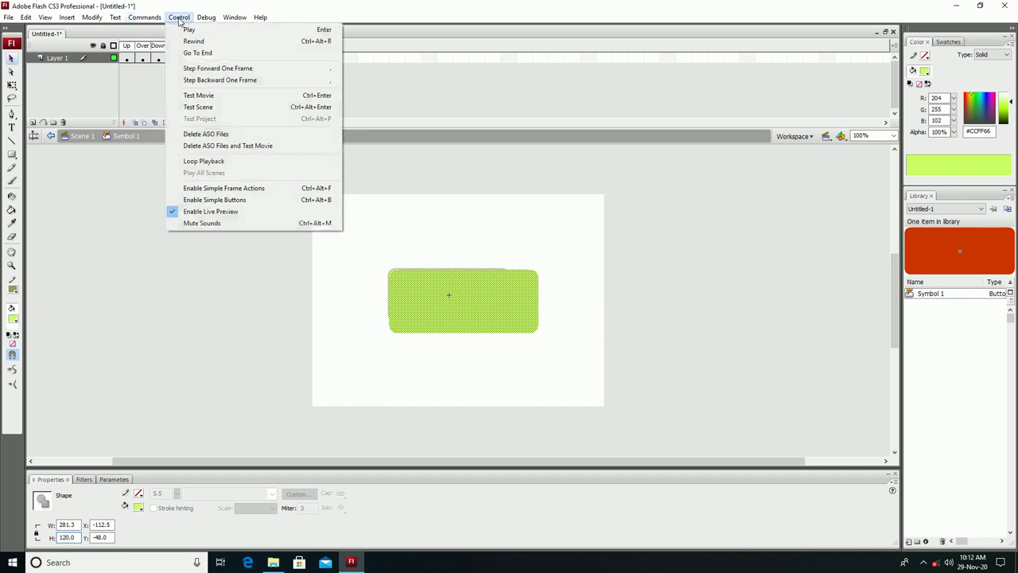
{"action": "left_click", "coordinate": [198, 97]}
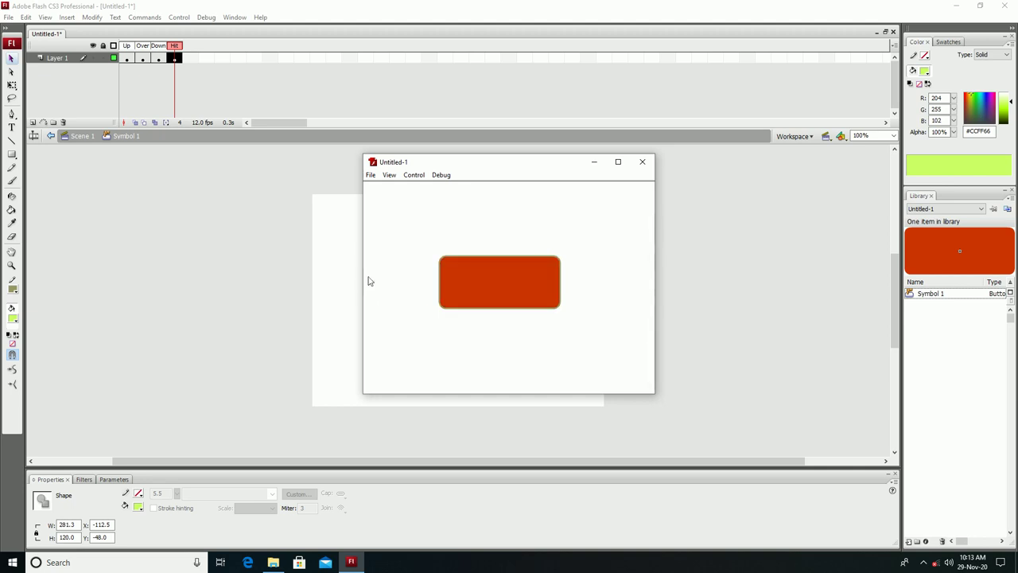
{"action": "left_click", "coordinate": [469, 284]}
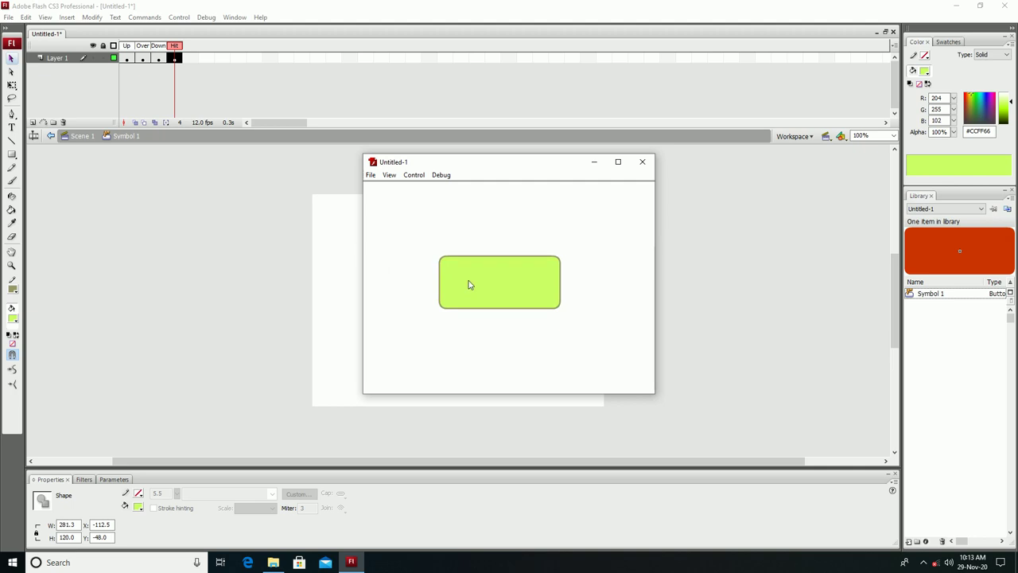
{"action": "left_click", "coordinate": [468, 285]}
{"action": "left_click", "coordinate": [468, 283]}
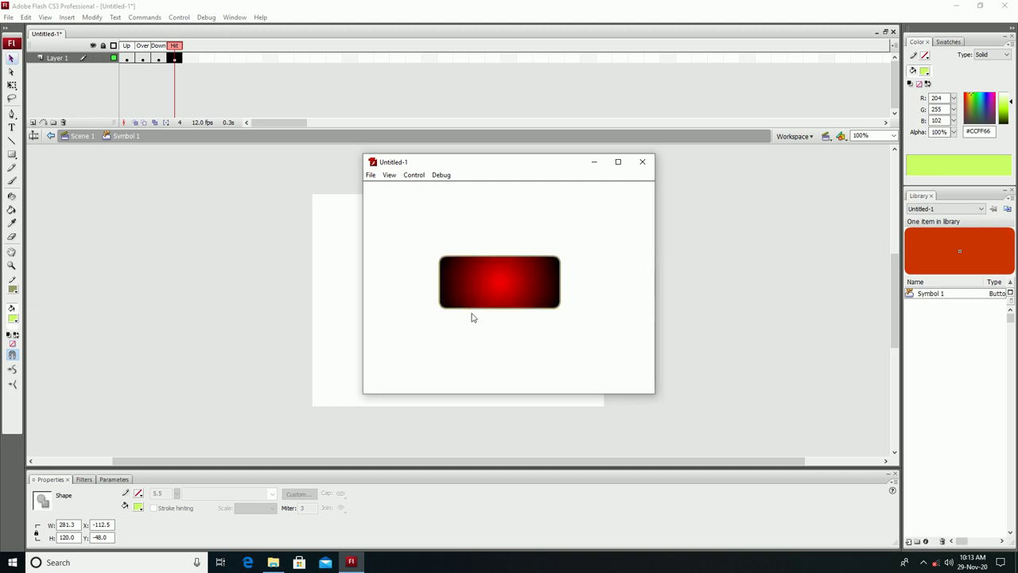
{"action": "left_click", "coordinate": [515, 322]}
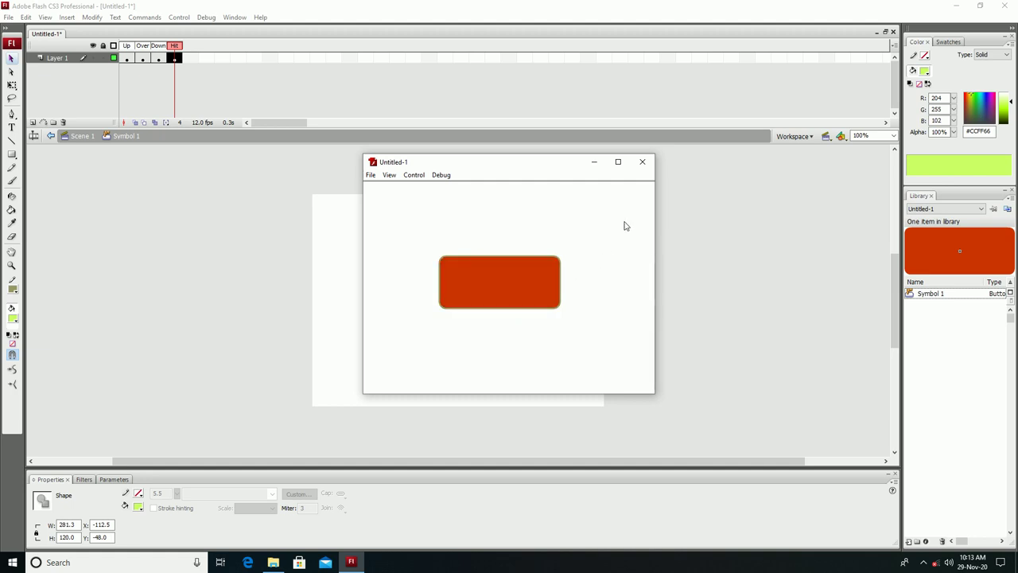
{"action": "left_click", "coordinate": [643, 162]}
- Create a new Flash File (ActionScript 3.0) document
{"action": "right_click", "coordinate": [40, 33]}
{"action": "left_click", "coordinate": [63, 38]}
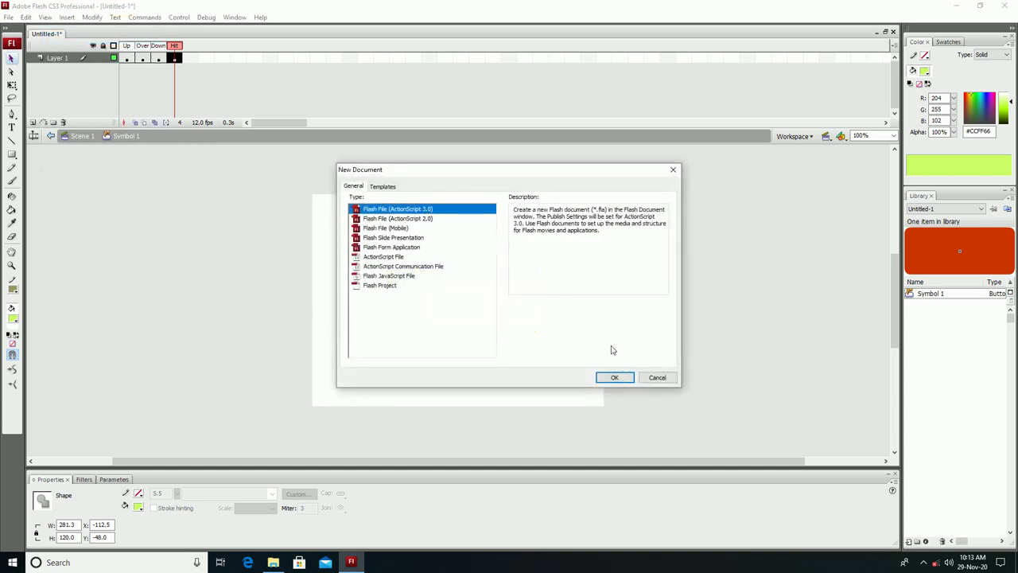
{"action": "left_click", "coordinate": [613, 377]}
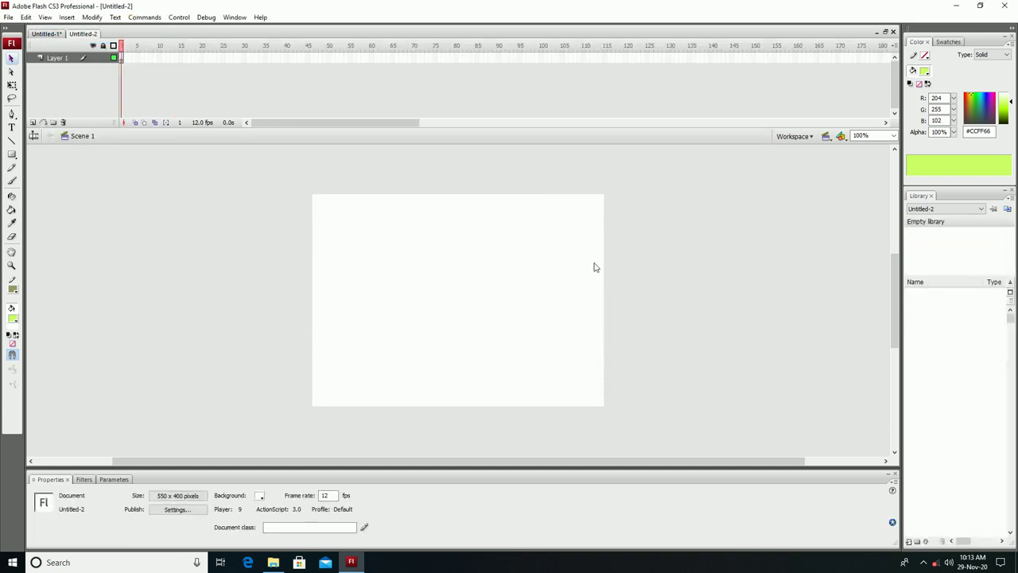
- Set up the PolyStar tool with the star style and 6 sides
{"action": "left_click", "coordinate": [12, 155]}
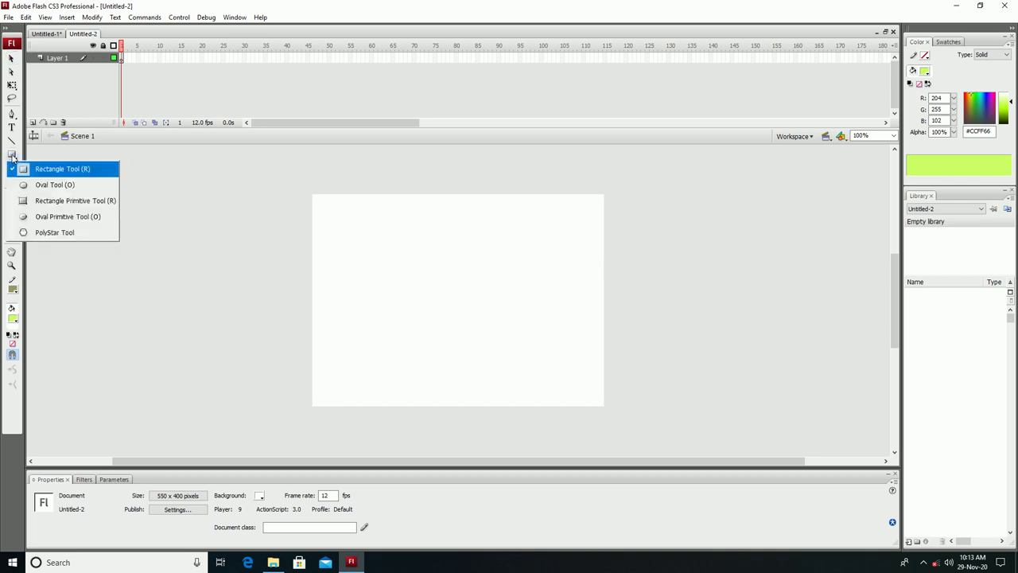
{"action": "left_click", "coordinate": [54, 232]}
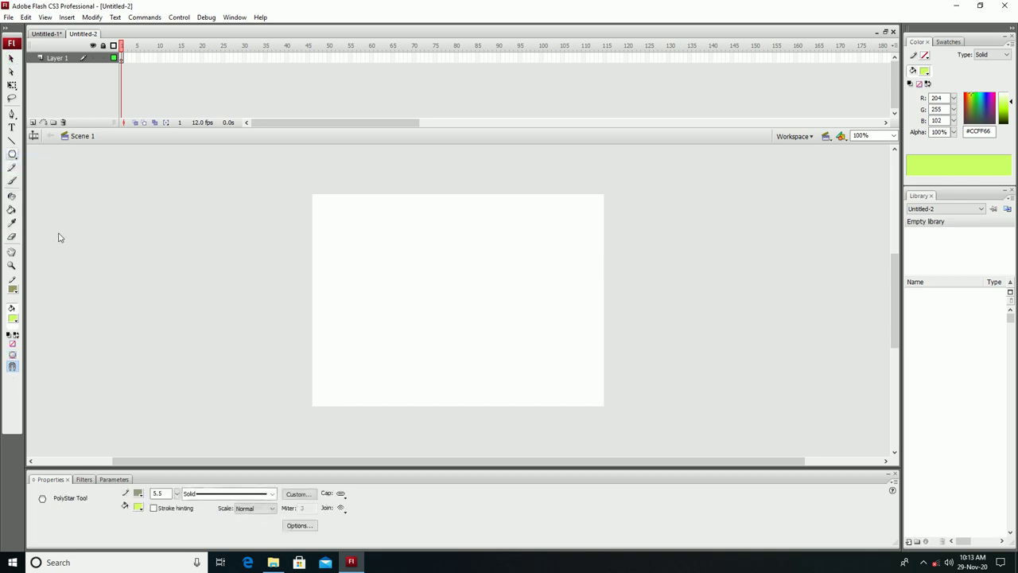
{"action": "left_click", "coordinate": [300, 527]}
{"action": "left_click", "coordinate": [501, 487]}
{"action": "left_click", "coordinate": [474, 503]}
{"action": "key", "text": "Tab"}
{"action": "type", "text": "6"}
{"action": "key", "text": "BackSpace"}
{"action": "type", "text": "8"}
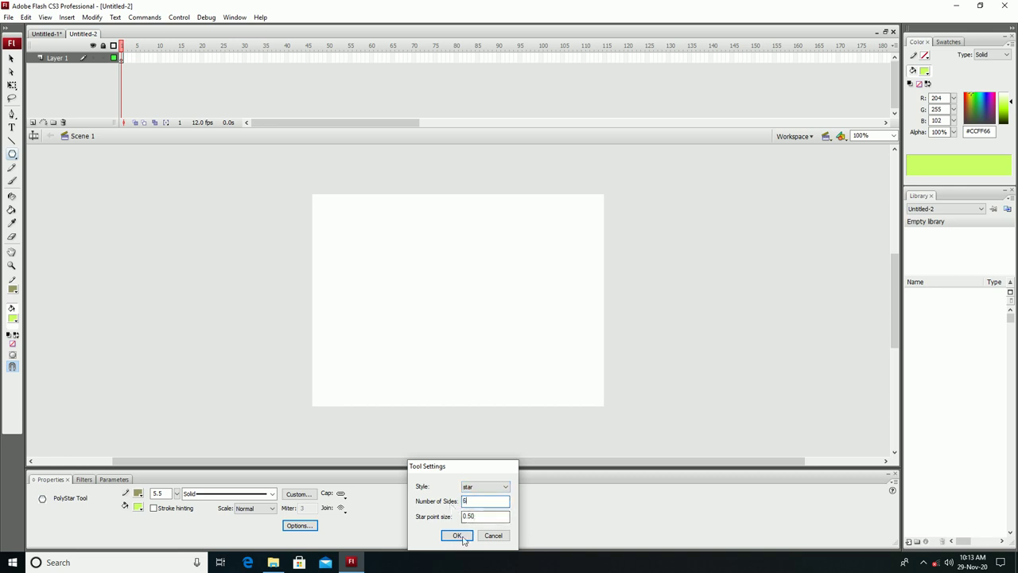
{"action": "left_click", "coordinate": [458, 535]}
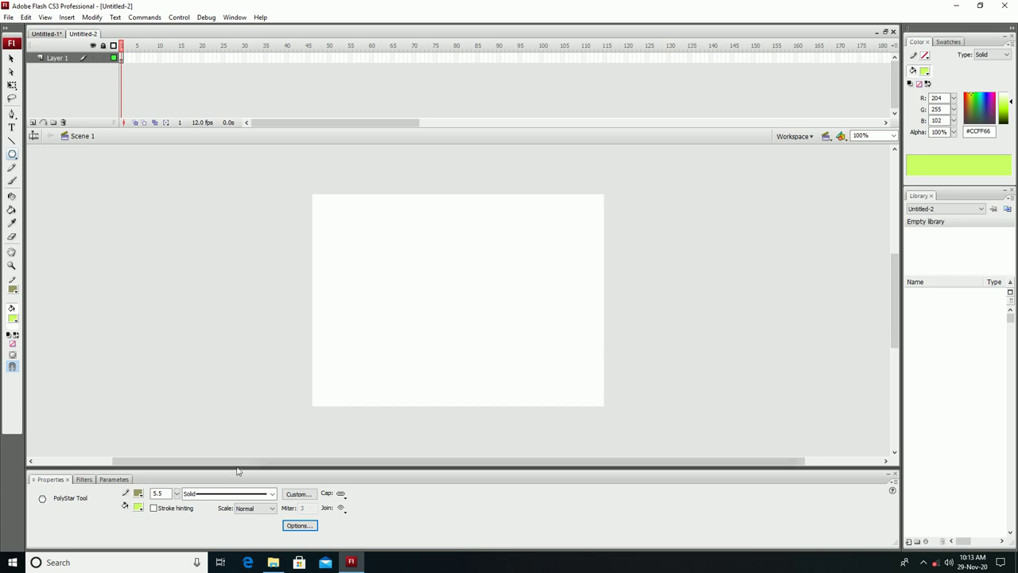
- Draw a six-pointed star on the stage with a #993399 purple fill and a dark blue stroke, its fill about 126 by 145 pixels
{"action": "left_click", "coordinate": [138, 510]}
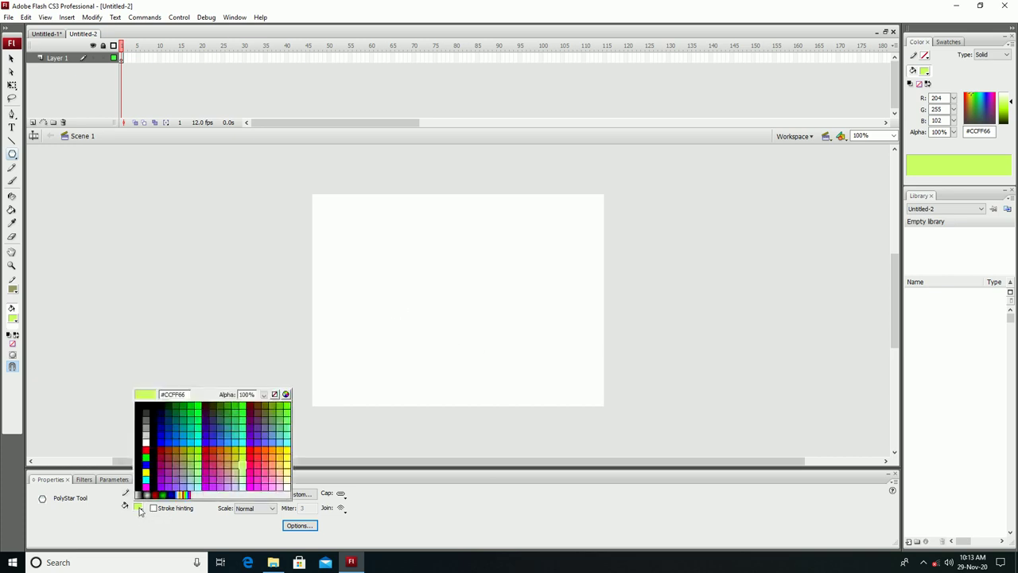
{"action": "left_click", "coordinate": [168, 473]}
{"action": "left_click", "coordinate": [138, 494]}
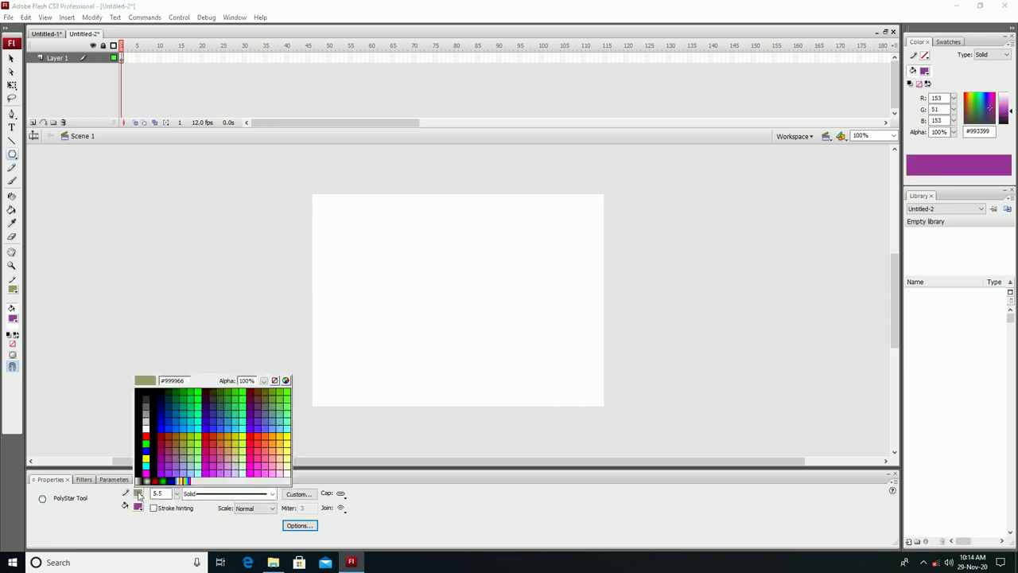
{"action": "left_click", "coordinate": [167, 418]}
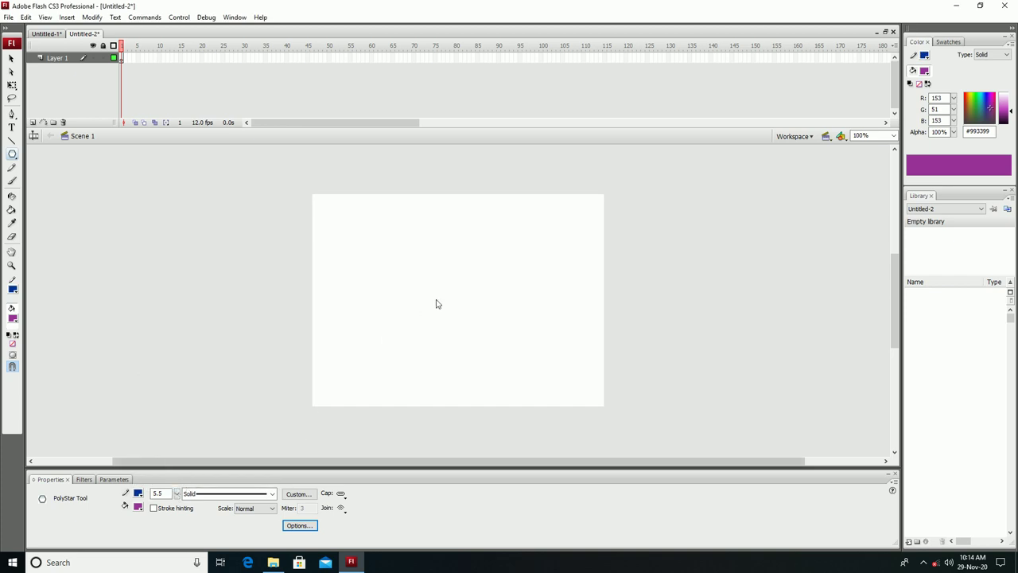
{"action": "mouse_move", "coordinate": [424, 292]}
{"action": "left_mouse_down"}
{"action": "mouse_move", "coordinate": [453, 320]}
{"action": "mouse_move", "coordinate": [458, 312]}
{"action": "left_mouse_up"}
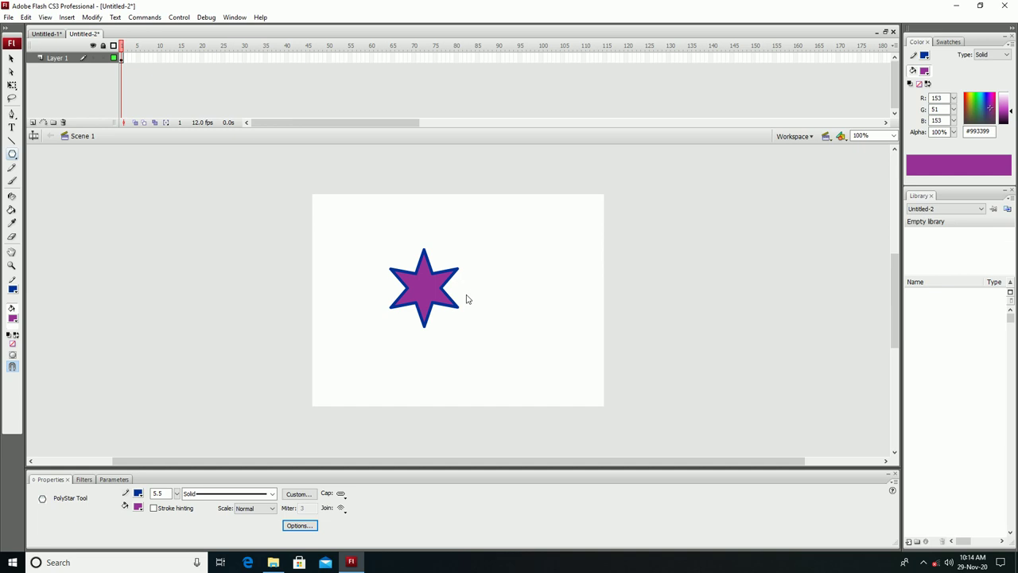
- Convert the star's purple fill into a movie clip symbol named Symbol 1
{"action": "left_click", "coordinate": [11, 60]}
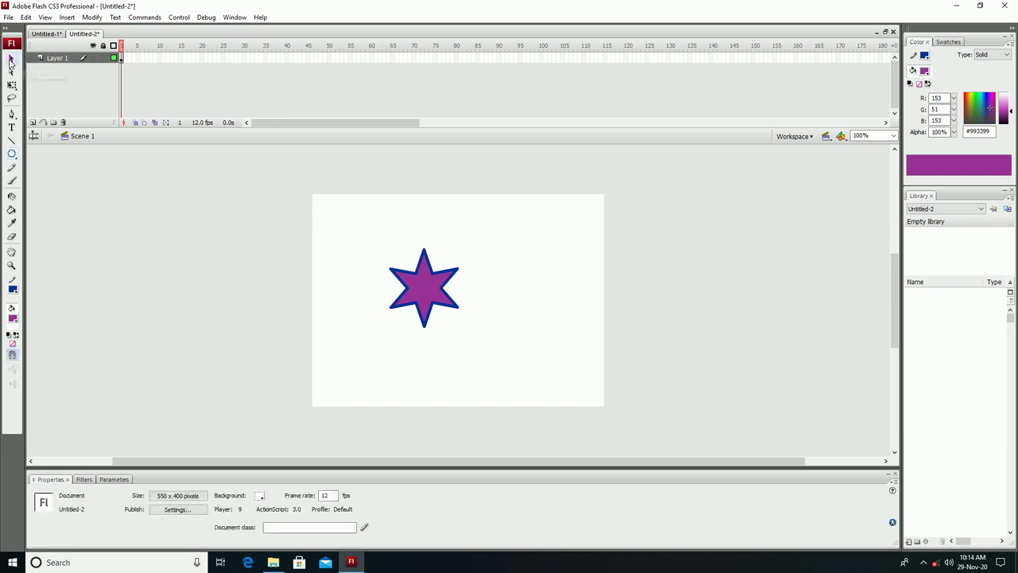
{"action": "left_click", "coordinate": [427, 293]}
{"action": "left_click", "coordinate": [93, 18]}
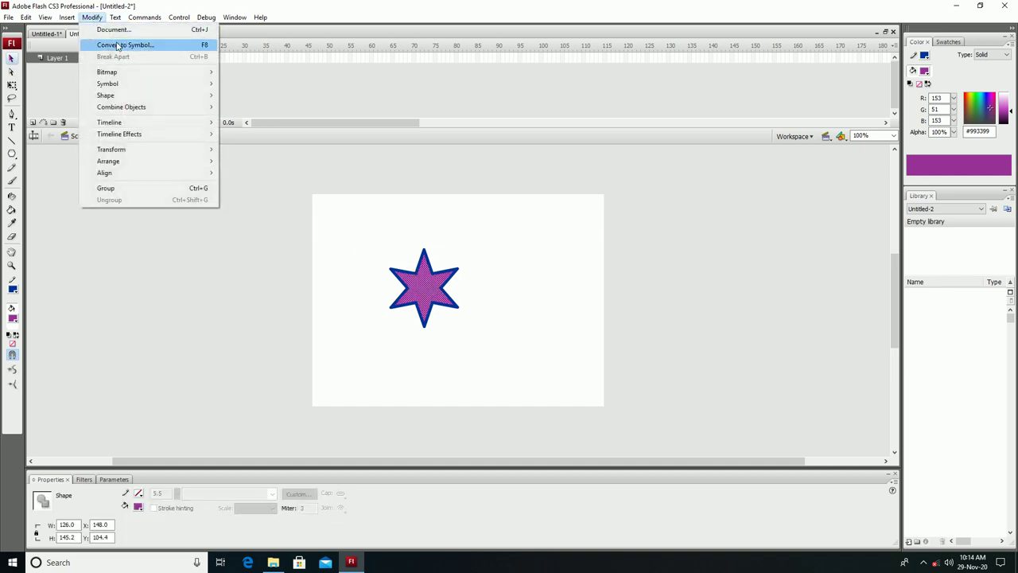
{"action": "left_click", "coordinate": [117, 46]}
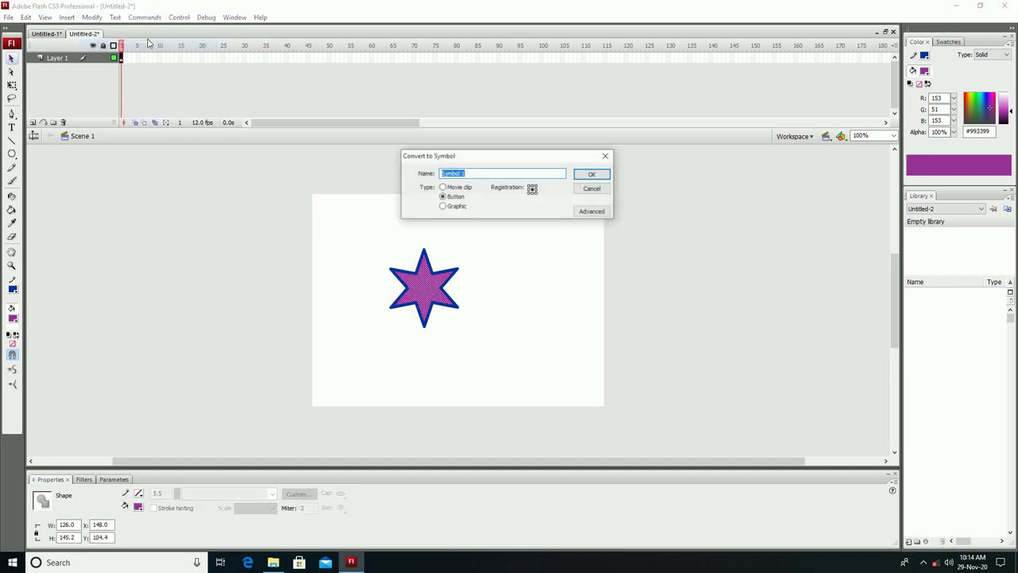
{"action": "left_click", "coordinate": [446, 188]}
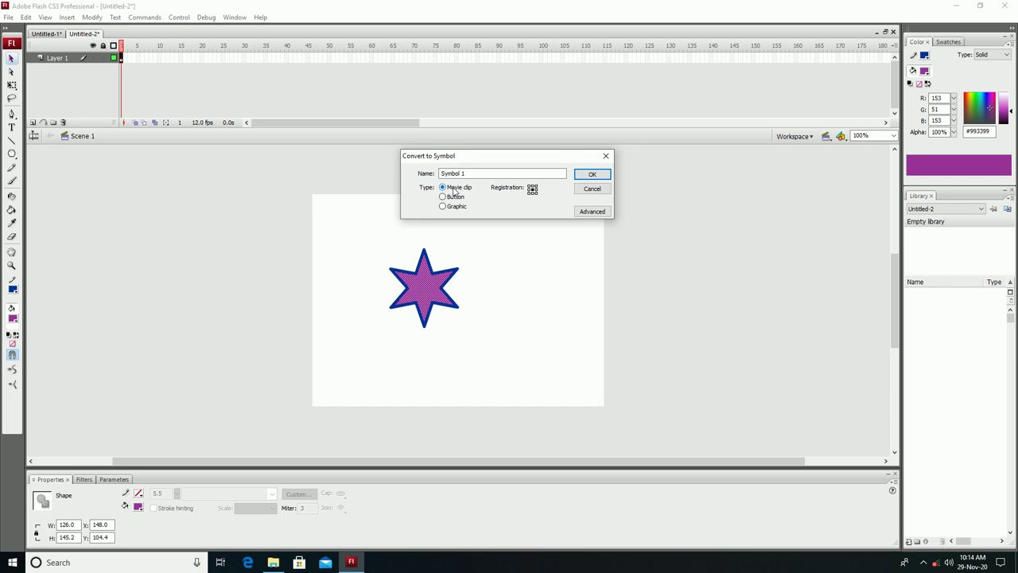
{"action": "left_click", "coordinate": [592, 174]}
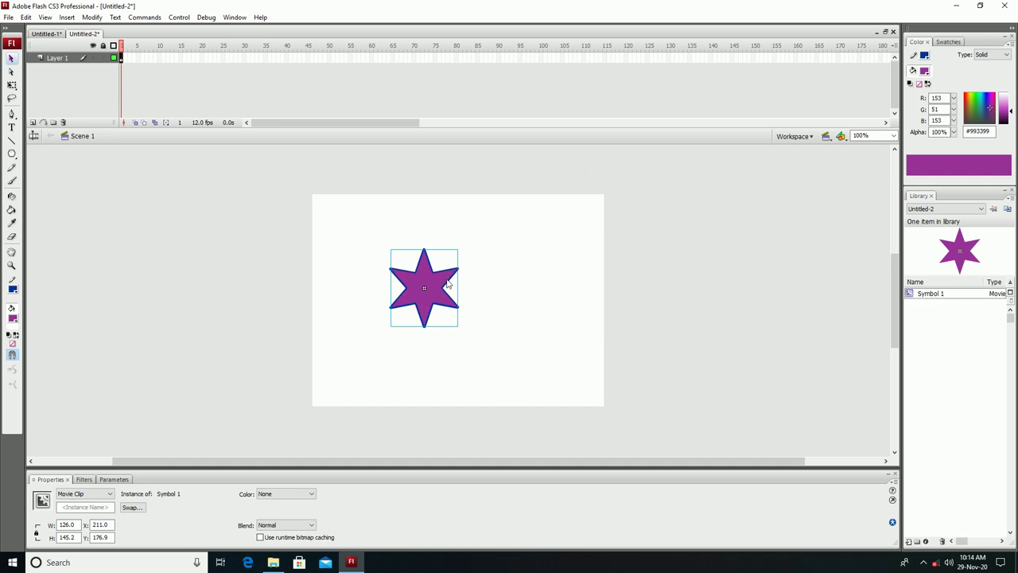
- Open Symbol 1 for editing in place and convert its star shape into a nested movie clip named Symbol 2
{"action": "double_click", "coordinate": [435, 283]}
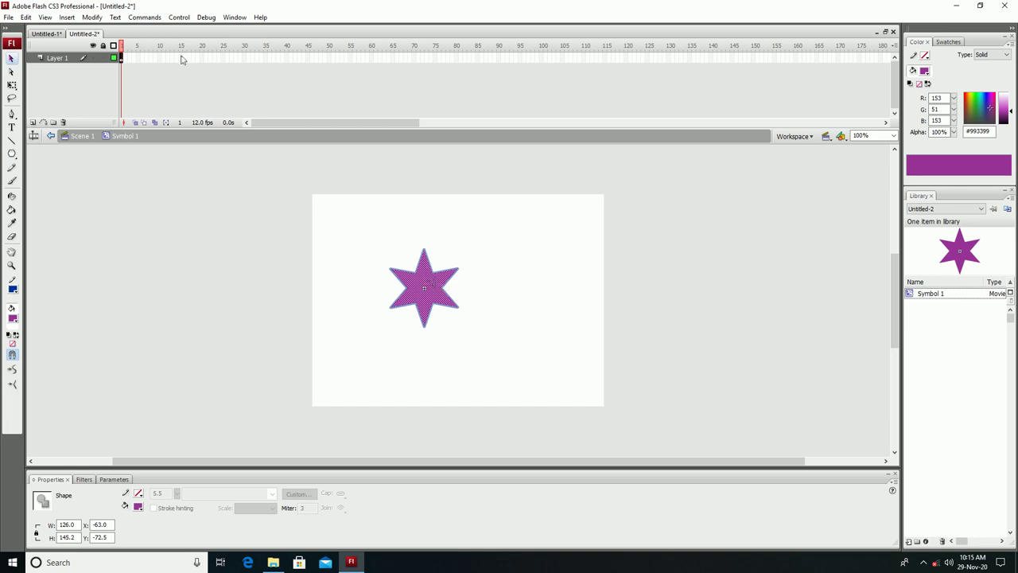
{"action": "left_click", "coordinate": [91, 17]}
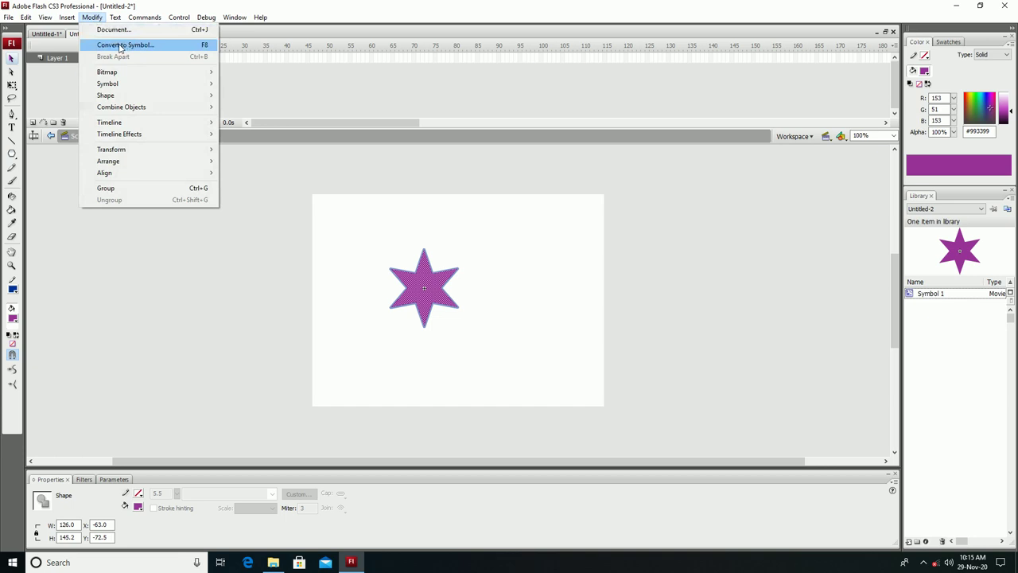
{"action": "left_click", "coordinate": [121, 46]}
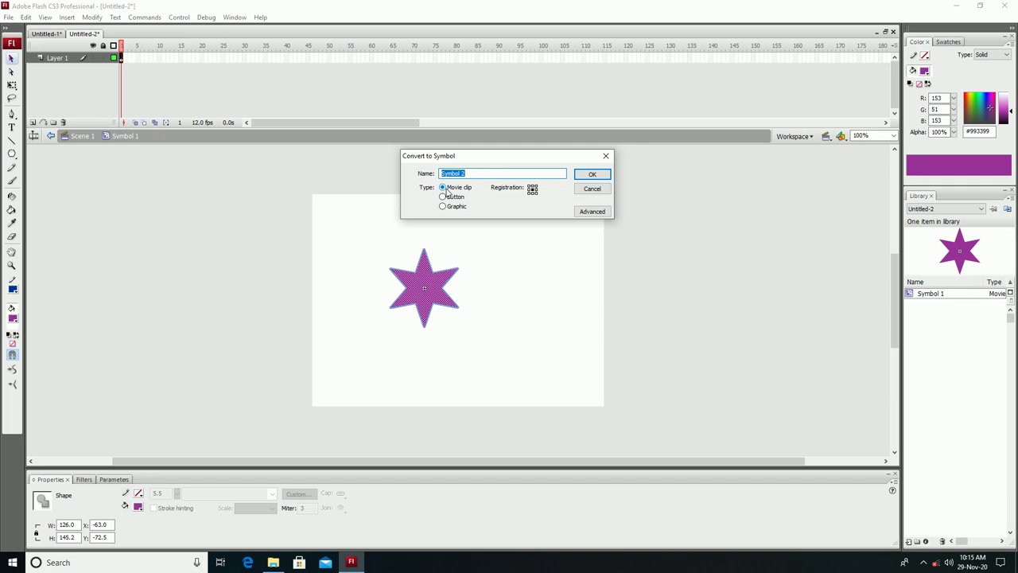
{"action": "left_click", "coordinate": [600, 174]}
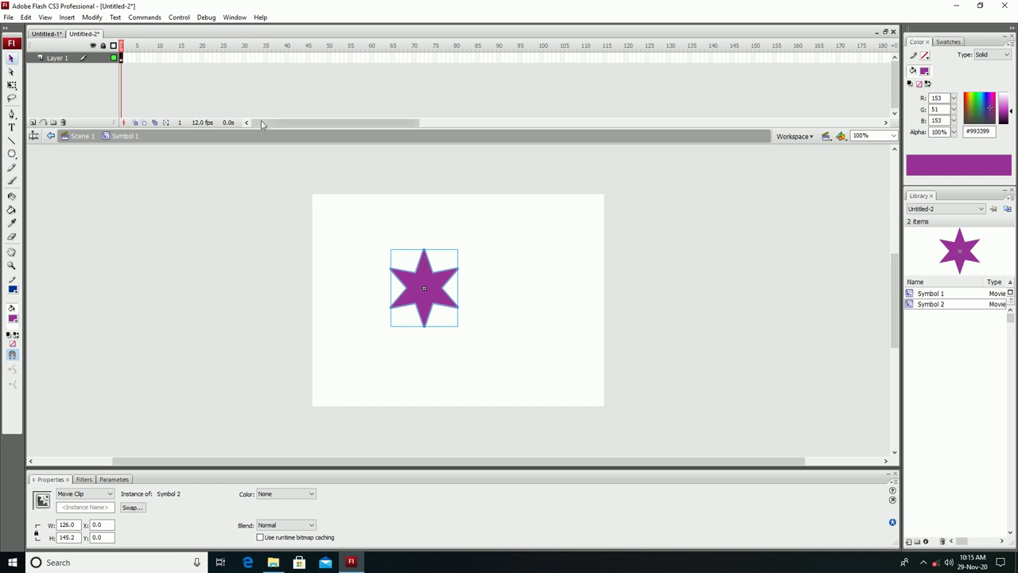
- Insert a keyframe at frame 2 of Symbol 1's timeline
{"action": "left_click", "coordinate": [124, 58]}
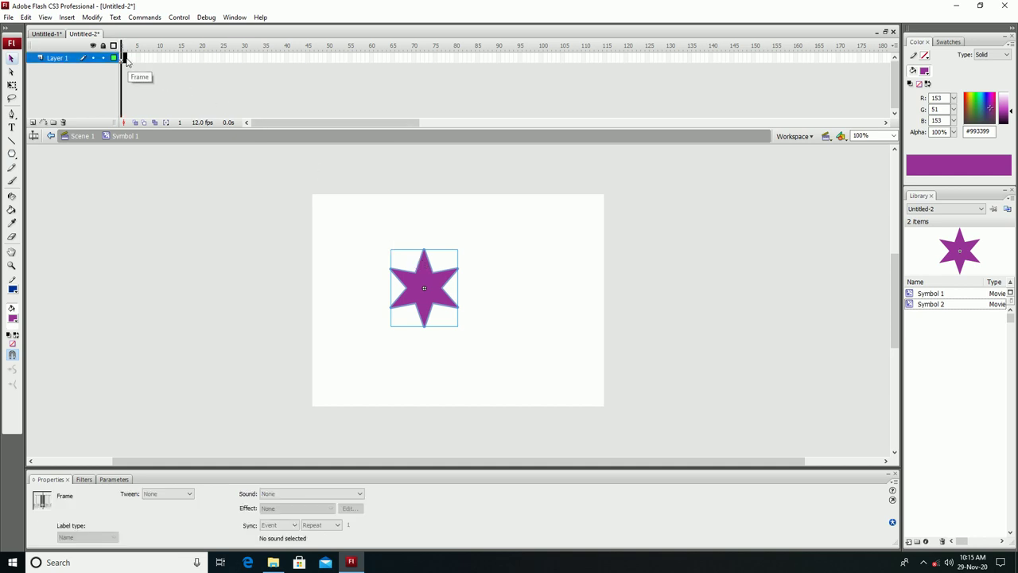
{"action": "right_click", "coordinate": [125, 63]}
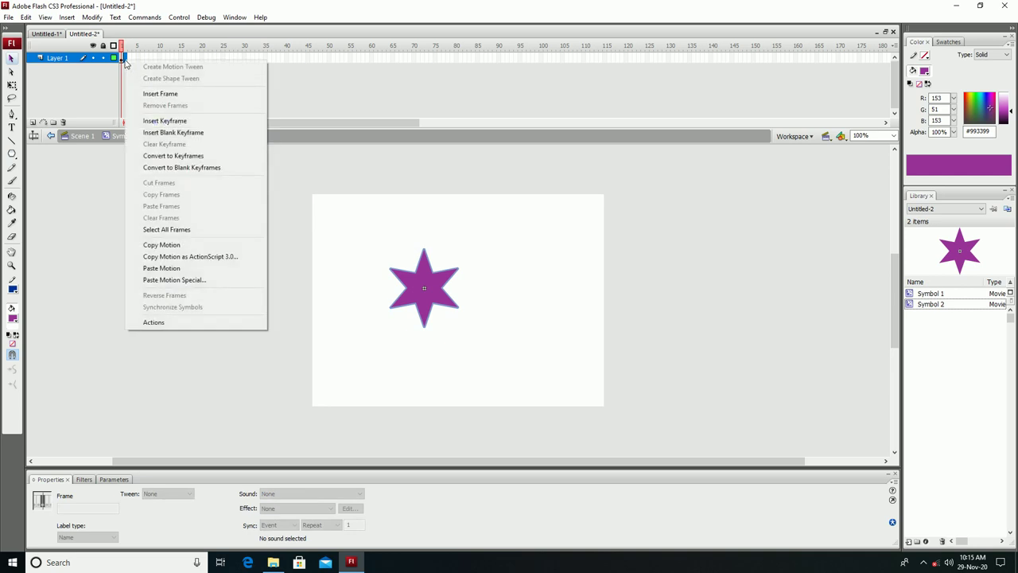
{"action": "left_click", "coordinate": [168, 121]}
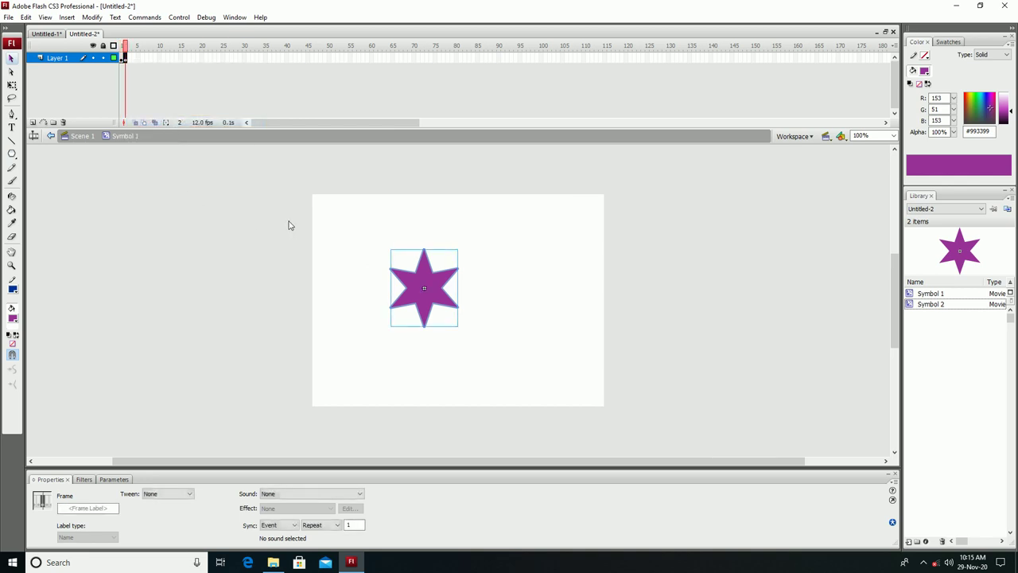
- Tint the star on frame 2 with dark red, RGB 153, 51, 51, and enlarge it to about 164 by 181 pixels
{"action": "left_click", "coordinate": [430, 278]}
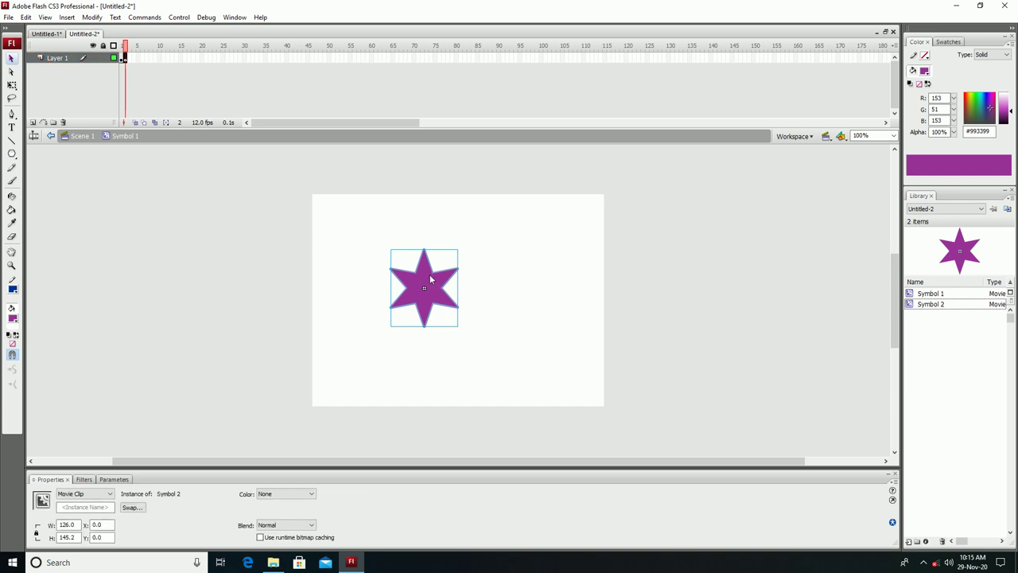
{"action": "left_click", "coordinate": [307, 496]}
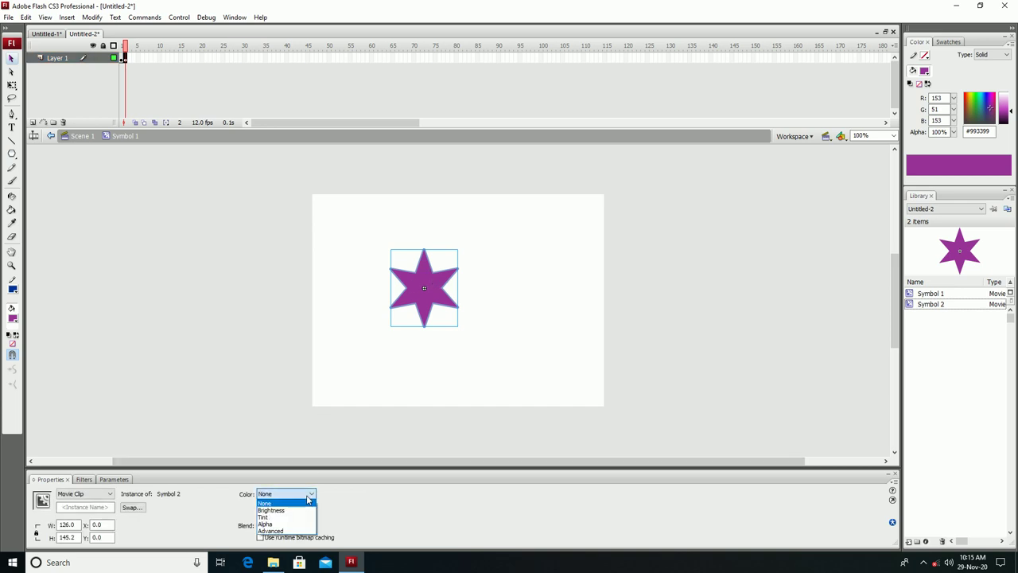
{"action": "left_click", "coordinate": [268, 518]}
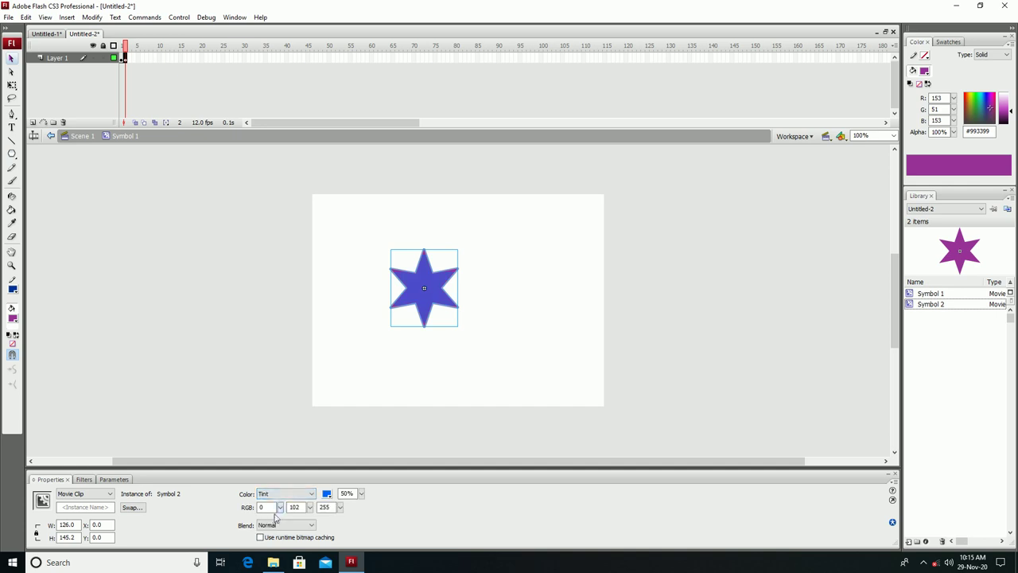
{"action": "left_click", "coordinate": [326, 494]}
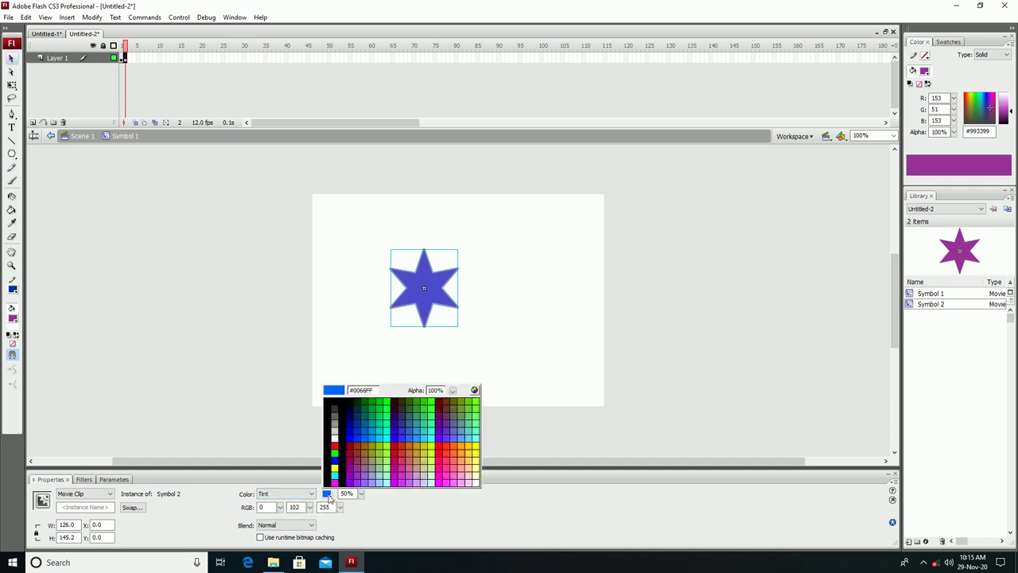
{"action": "left_click", "coordinate": [357, 459]}
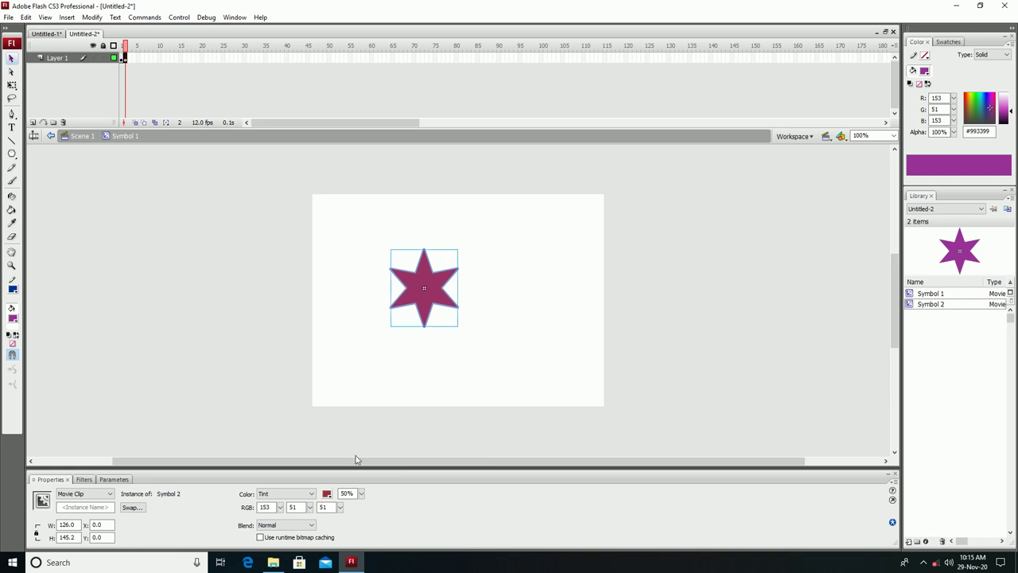
{"action": "left_click", "coordinate": [12, 86]}
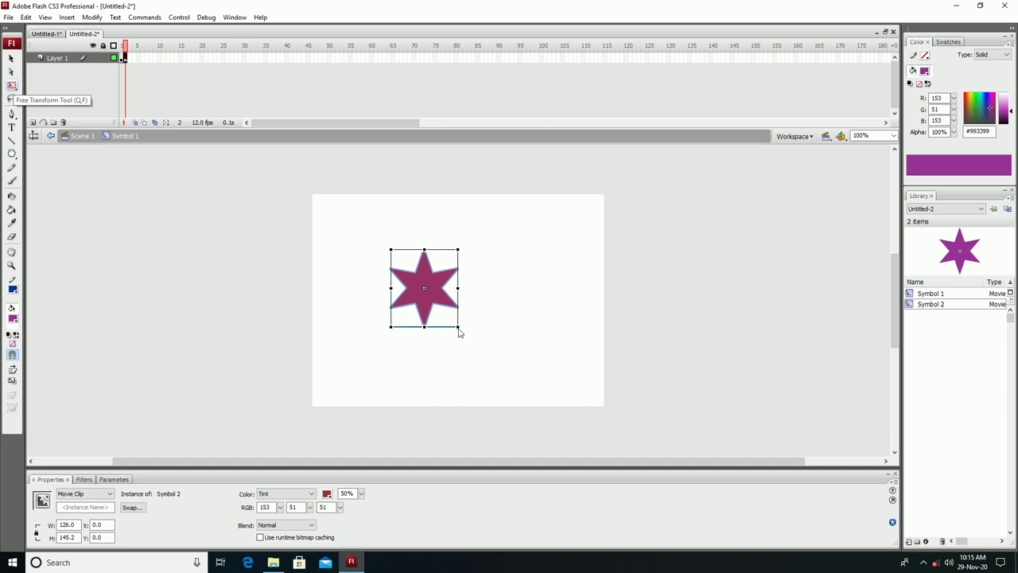
{"action": "left_click_drag", "start_coordinate": [458, 332], "coordinate": [470, 342]}
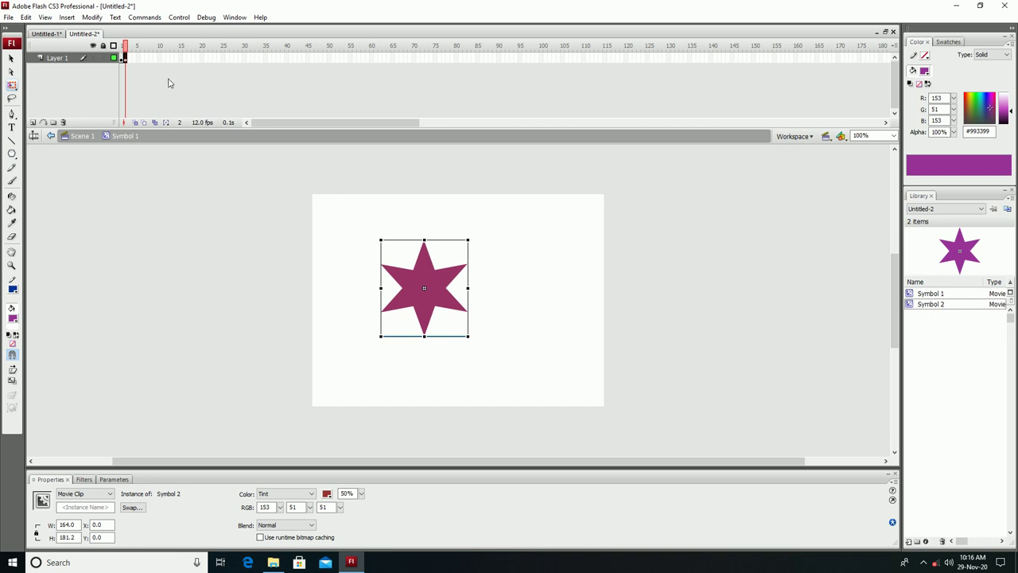
- Insert a keyframe at frame 3 of Symbol 1's timeline
{"action": "left_click", "coordinate": [130, 61]}
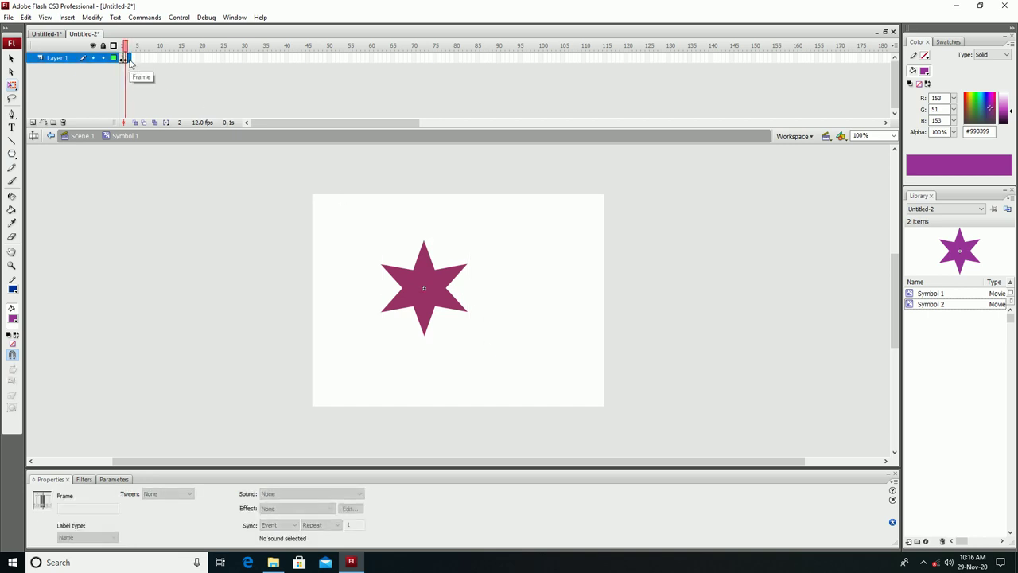
{"action": "right_click", "coordinate": [132, 64]}
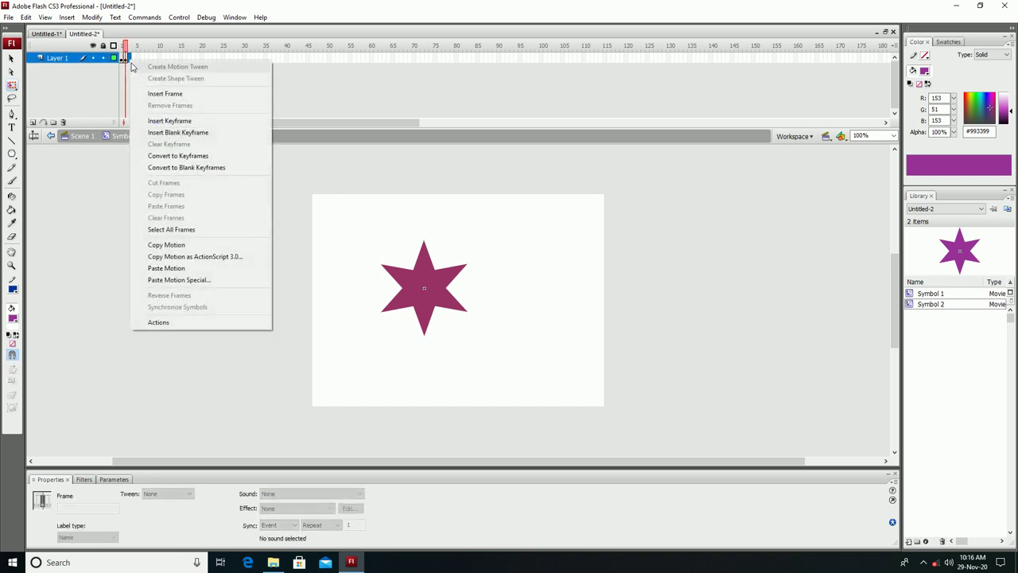
{"action": "left_click", "coordinate": [166, 121]}
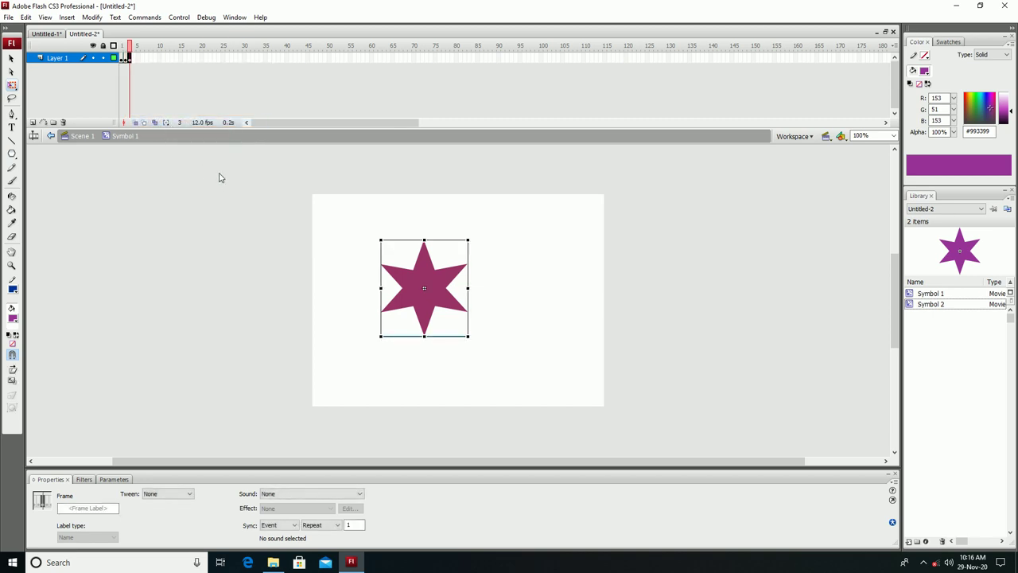
- Change the frame 3 star's tint to RGB 102, 204, 204 and enlarge it to about 190 by 211 pixels
{"action": "left_click", "coordinate": [433, 274]}
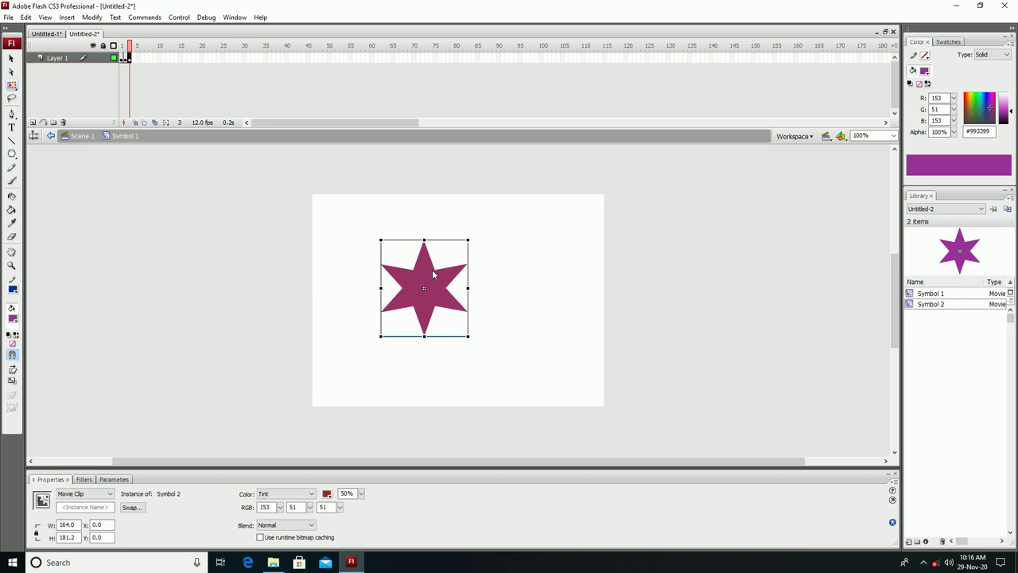
{"action": "left_click", "coordinate": [326, 494]}
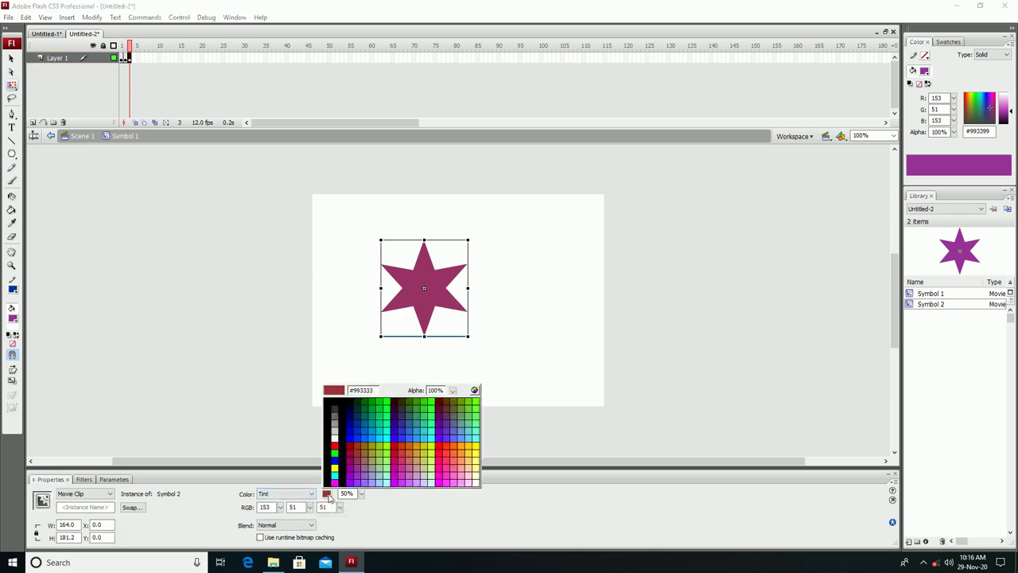
{"action": "left_click", "coordinate": [467, 434]}
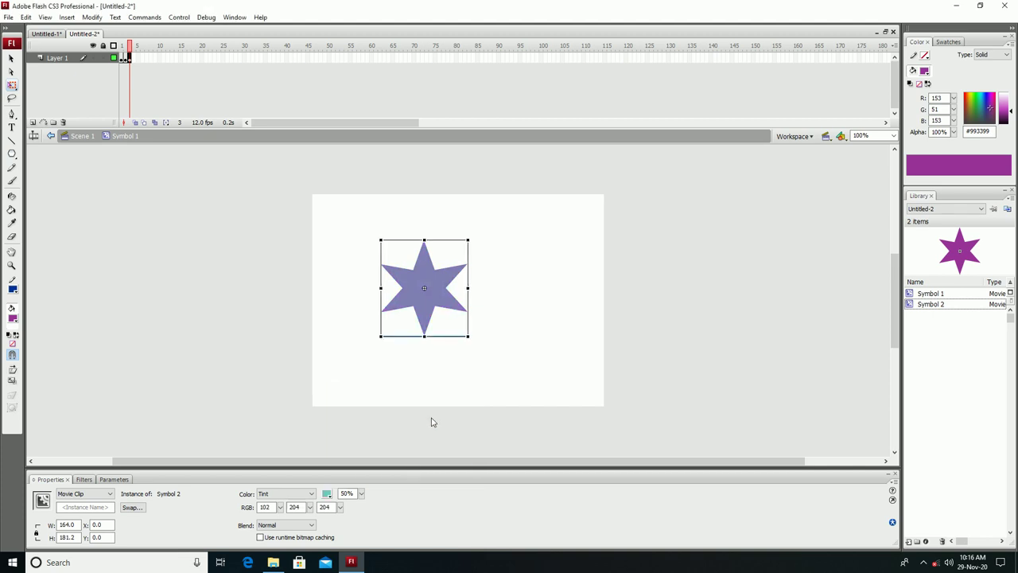
{"action": "left_click_drag", "start_coordinate": [467, 337], "coordinate": [475, 350]}
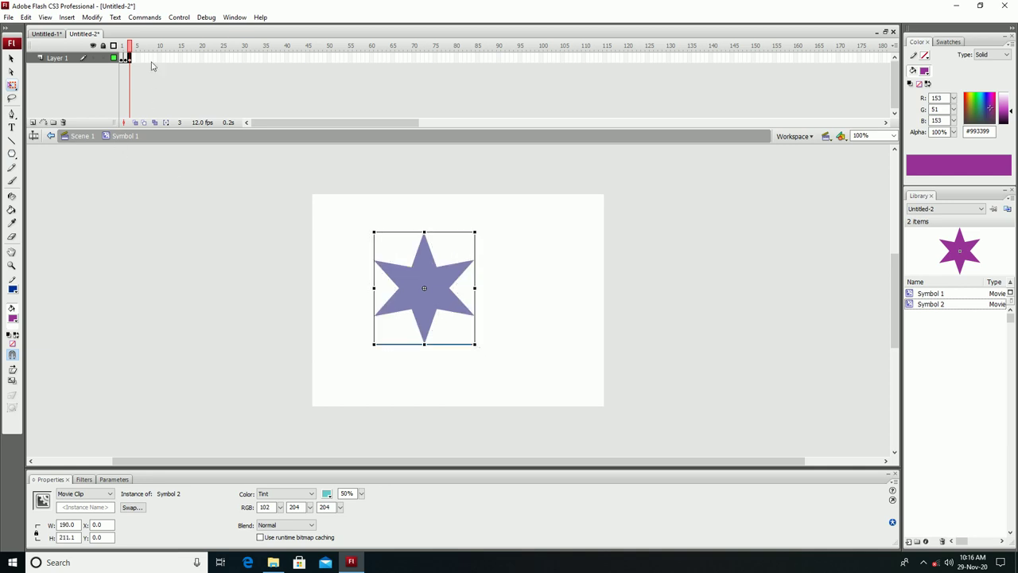
- Insert a keyframe at frame 4 of Symbol 1's timeline
{"action": "right_click", "coordinate": [133, 61]}
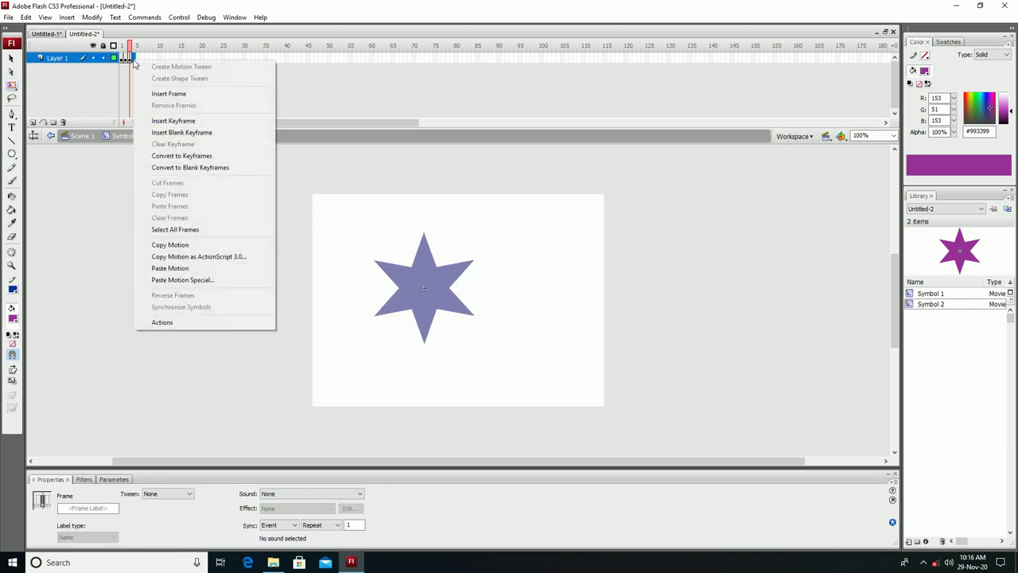
{"action": "left_click", "coordinate": [169, 121]}
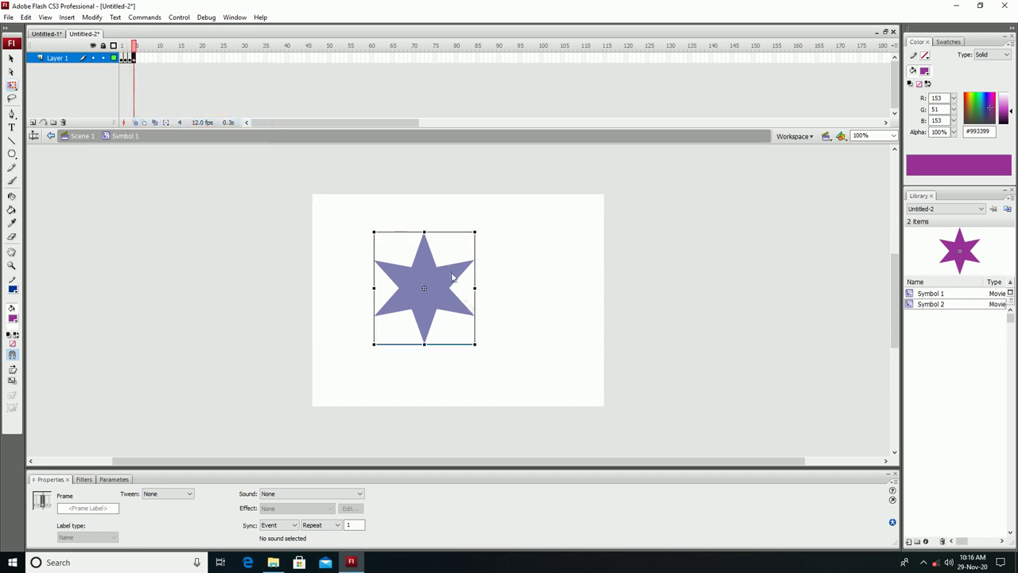
- Change the frame 4 star's tint to light yellow, RGB 255, 255, 153, and enlarge it to about 238 by 263 pixels
{"action": "left_click", "coordinate": [454, 277]}
{"action": "left_click", "coordinate": [328, 494]}
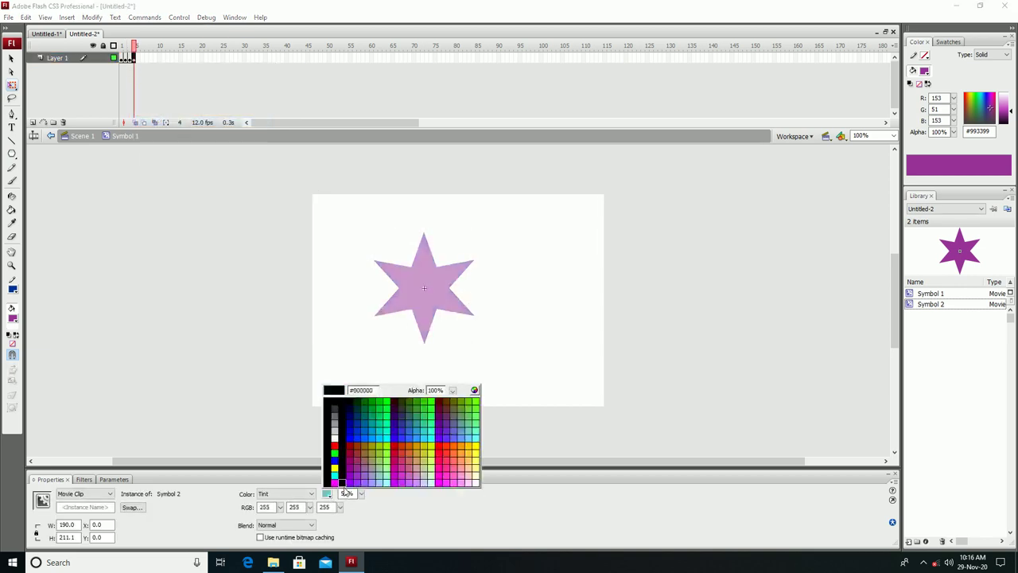
{"action": "left_click", "coordinate": [478, 471]}
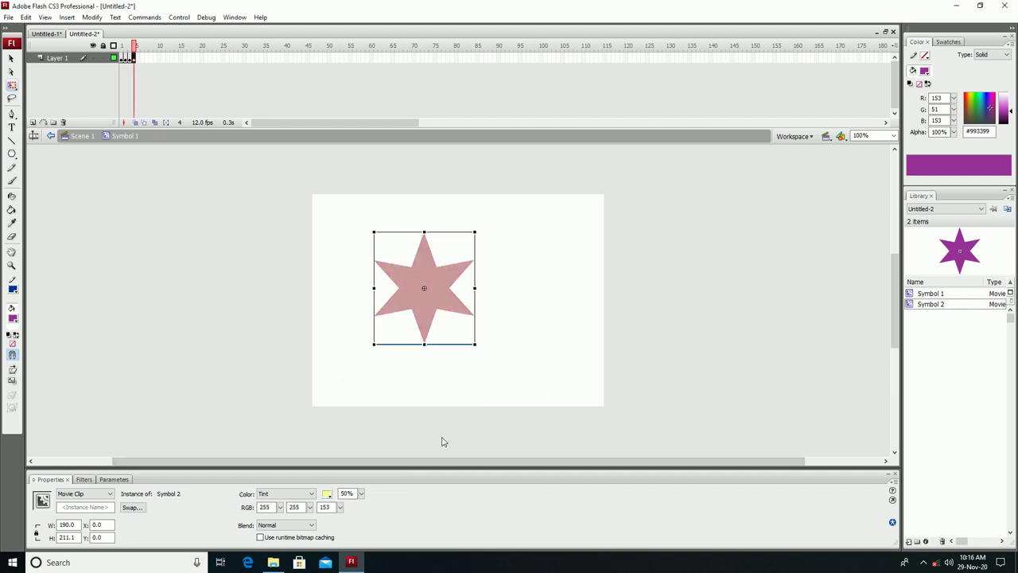
{"action": "left_click_drag", "start_coordinate": [475, 347], "coordinate": [488, 360]}
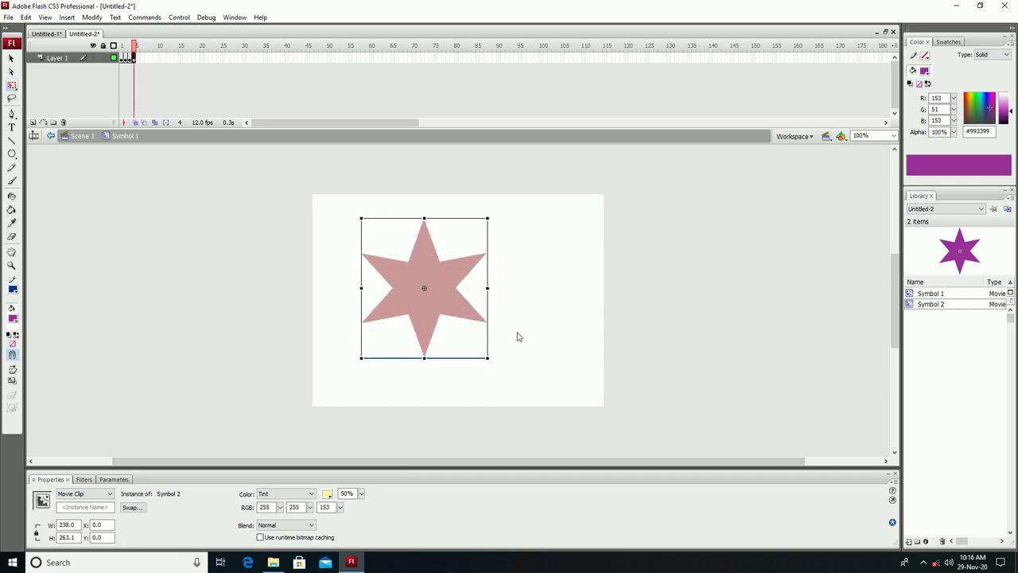
- Test the movie to preview the star movie clip's frame animation
{"action": "left_click", "coordinate": [179, 17]}
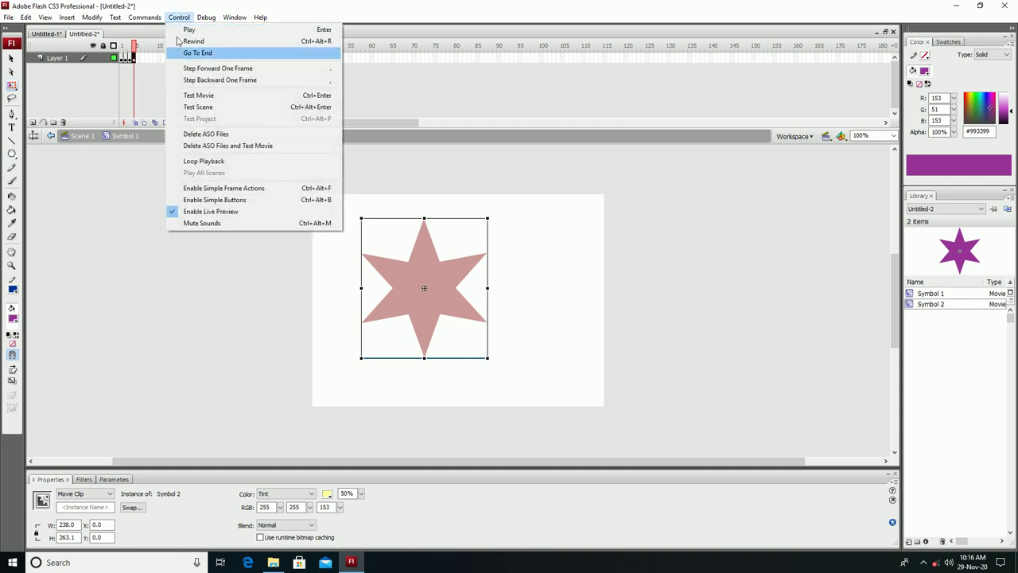
{"action": "left_click", "coordinate": [208, 96]}
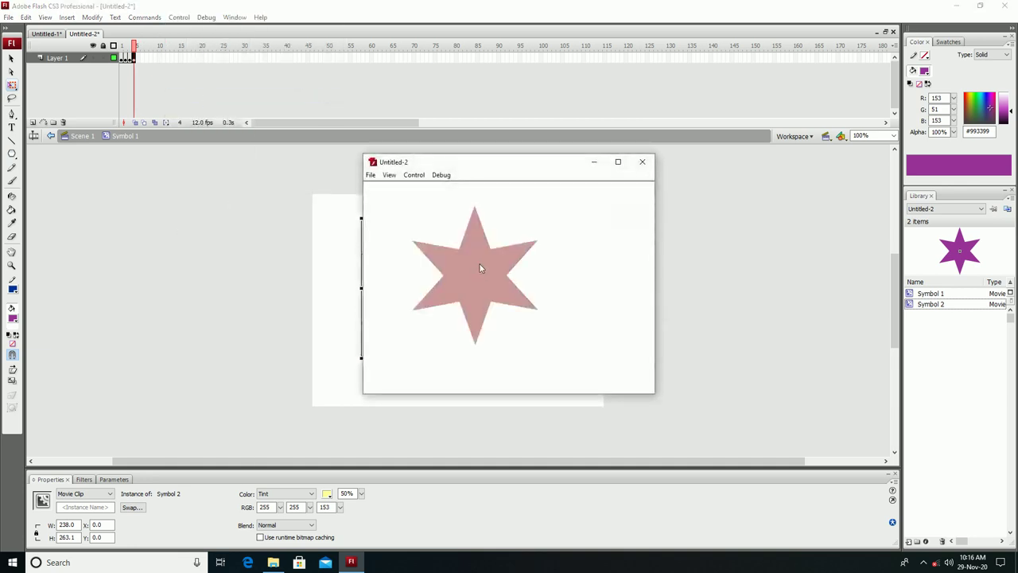